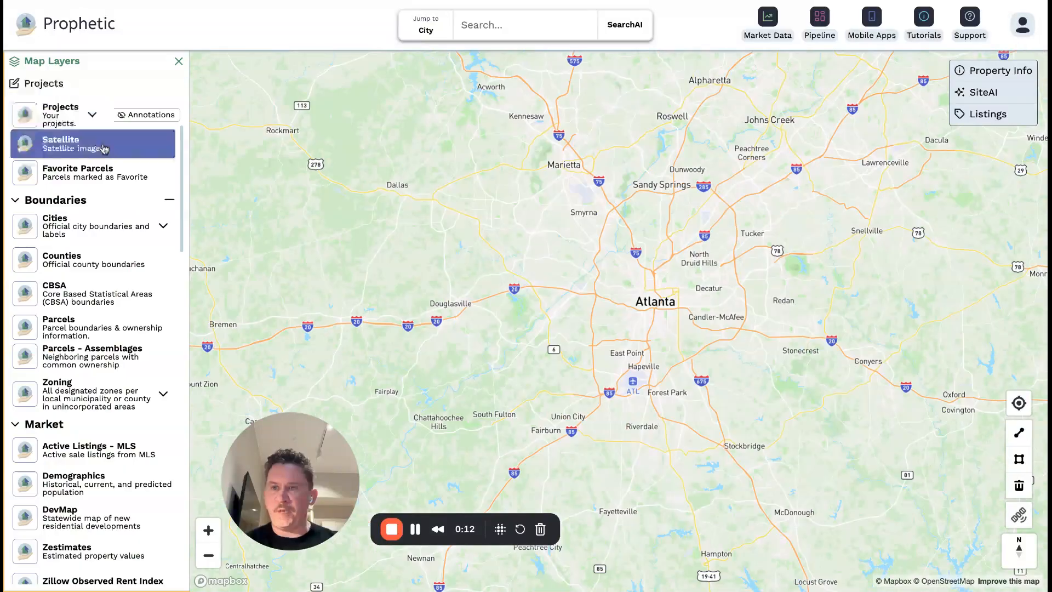
Preview the city boundaries and the county boundaries around Atlanta on the map, turning each layer off again.
{"action": "scroll", "coordinate": [443, 247], "scroll_direction": "up", "scroll_amount": 3}
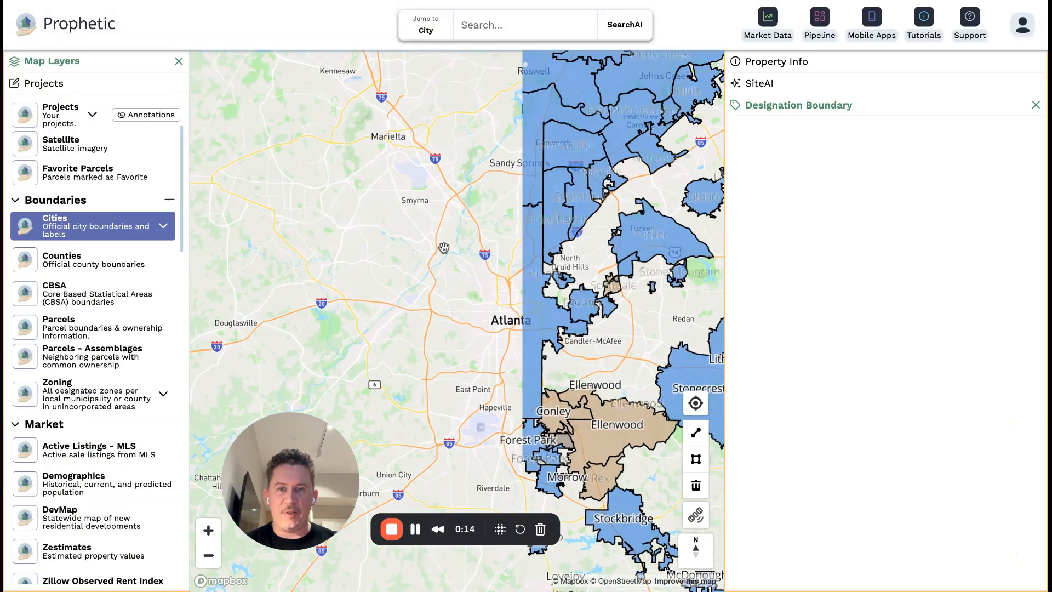
{"action": "left_click_drag", "start_coordinate": [443, 247], "coordinate": [466, 254]}
{"action": "scroll", "coordinate": [465, 254], "scroll_direction": "down", "scroll_amount": 3}
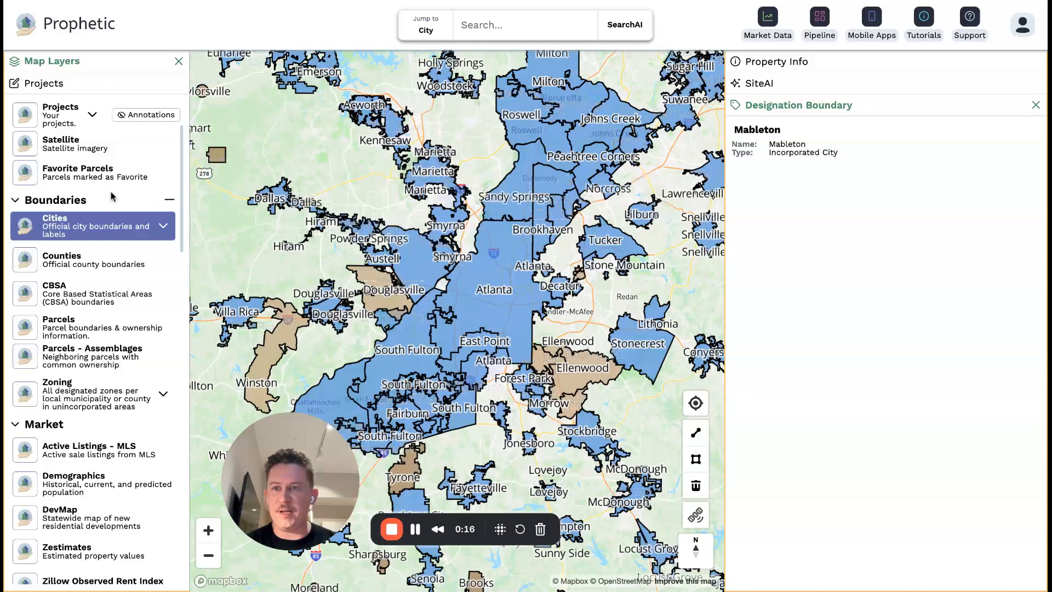
{"action": "left_click", "coordinate": [114, 233]}
{"action": "left_click", "coordinate": [104, 267]}
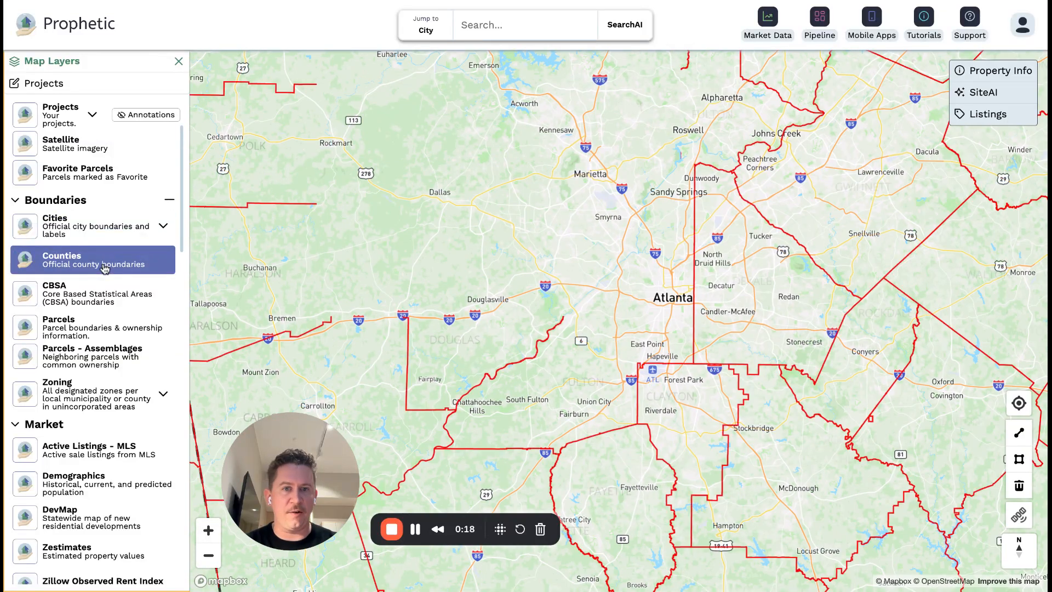
{"action": "left_click", "coordinate": [105, 267]}
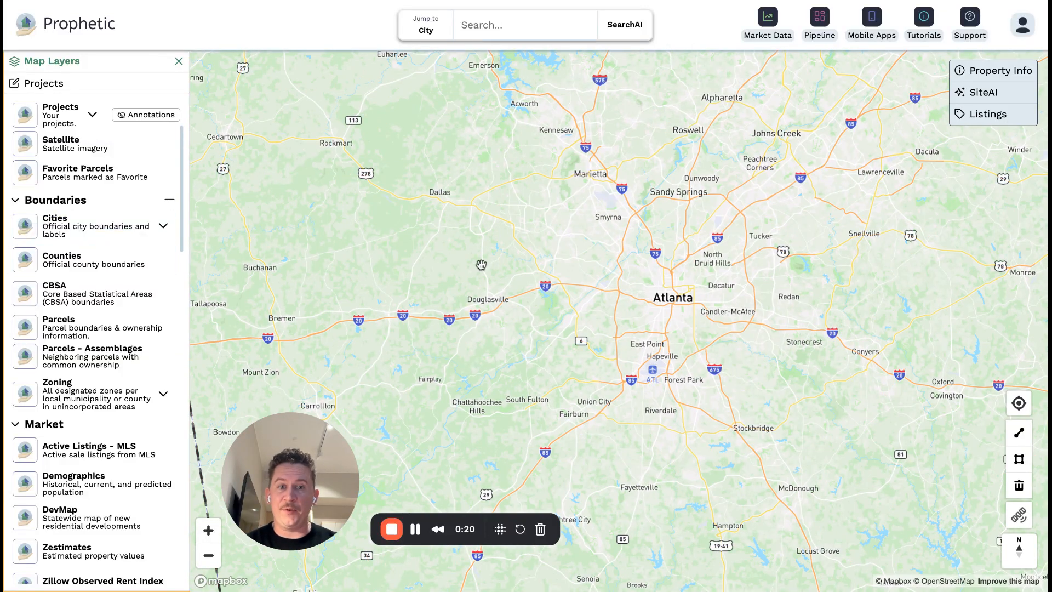
Open a parcel search and choose a polygon drawn on the map as its search area.
{"action": "scroll", "coordinate": [481, 264], "scroll_direction": "up", "scroll_amount": 2}
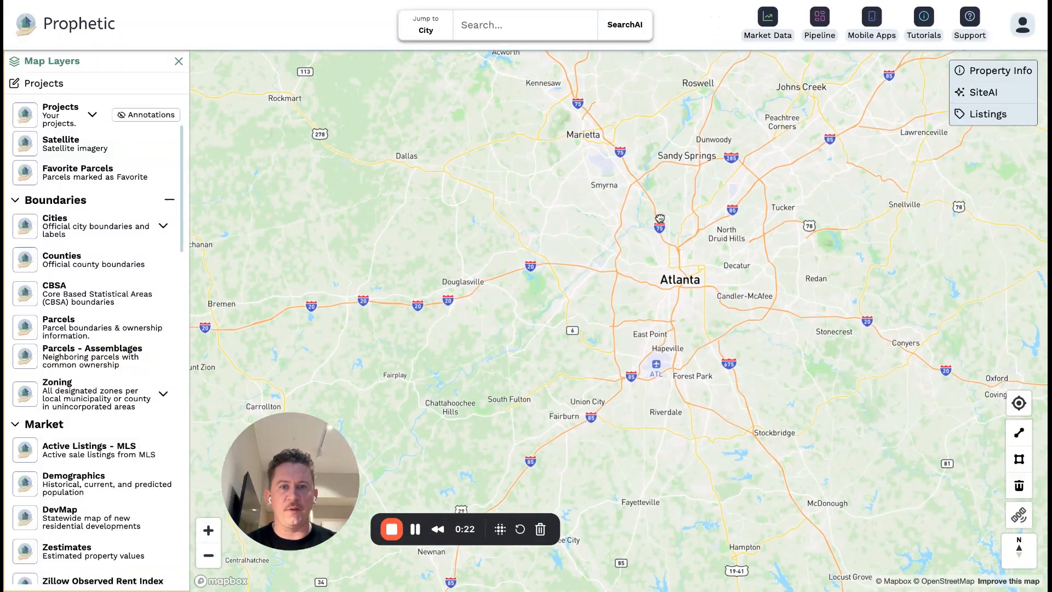
{"action": "left_click", "coordinate": [624, 27]}
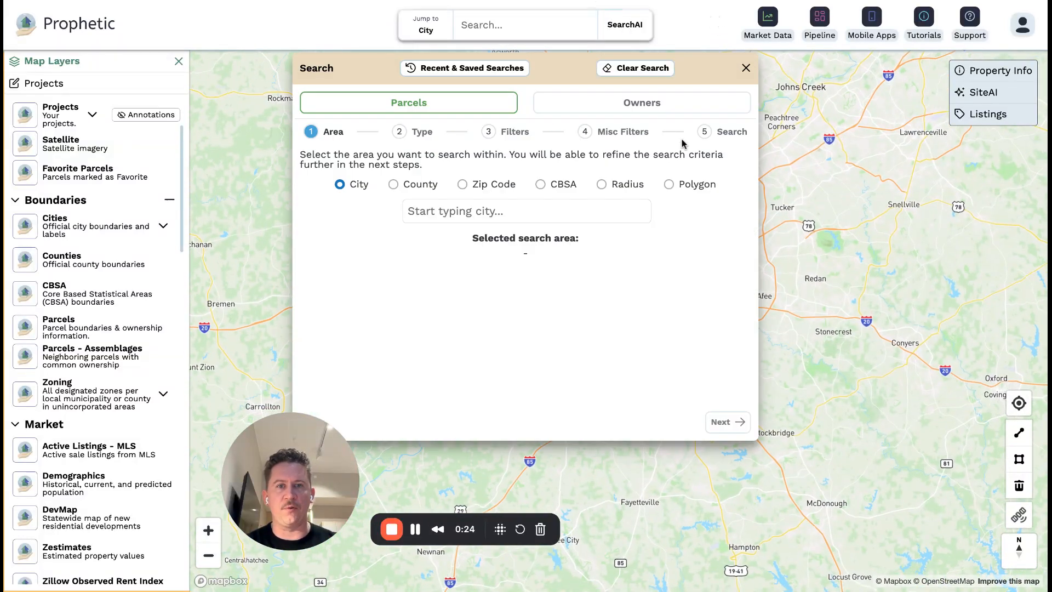
{"action": "left_click", "coordinate": [675, 187]}
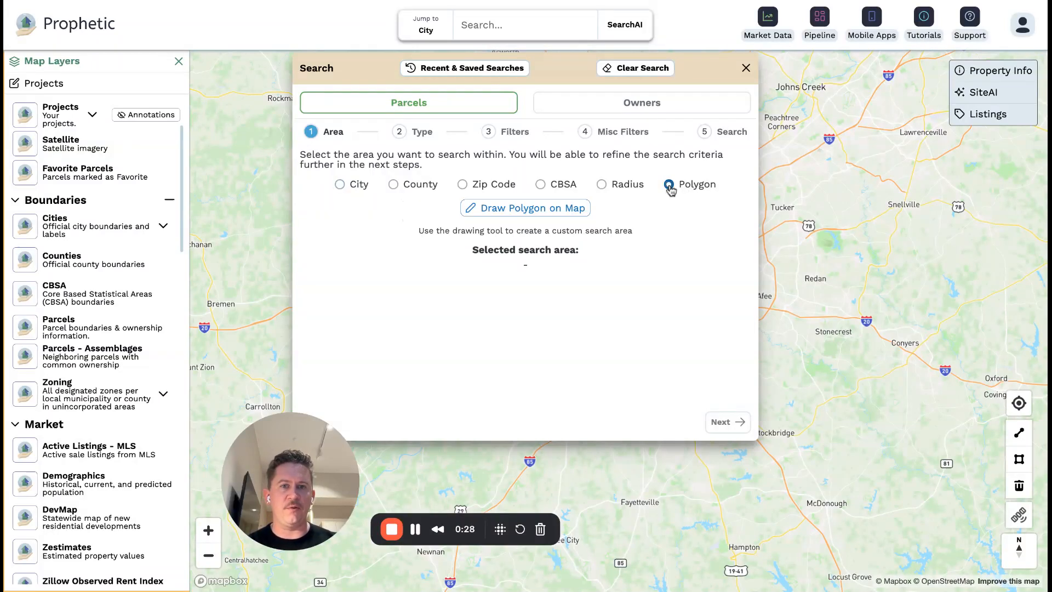
{"action": "left_click", "coordinate": [566, 210]}
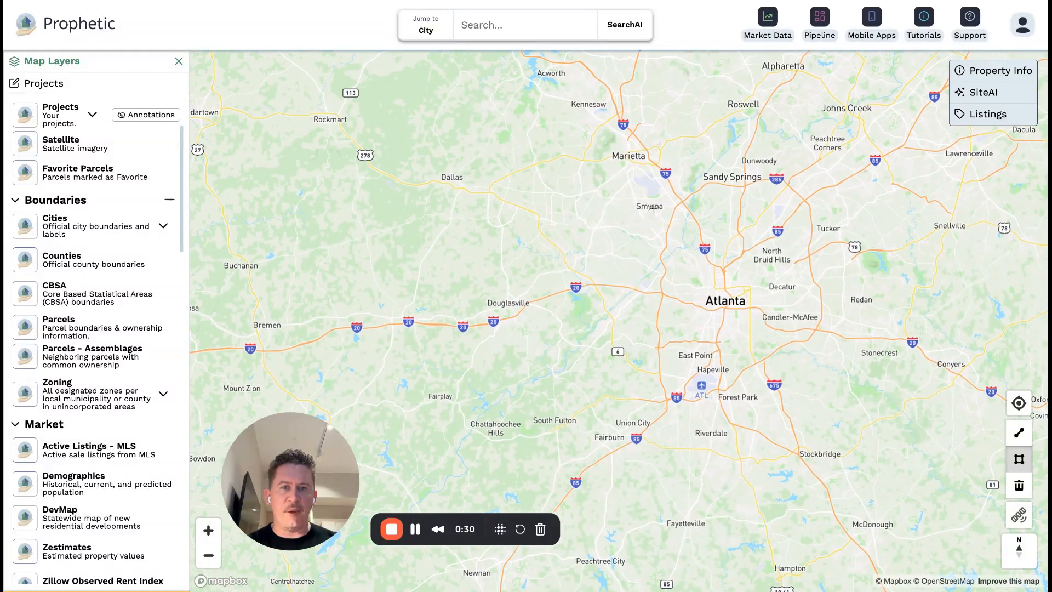
Draw a closed seven-point polygon of about 744 sq mi west of Atlanta and accept it as the search area.
{"action": "left_click", "coordinate": [673, 199]}
{"action": "left_click", "coordinate": [658, 296]}
{"action": "left_click", "coordinate": [664, 414]}
{"action": "double_click", "coordinate": [610, 475]}
{"action": "left_click", "coordinate": [509, 505]}
{"action": "left_click", "coordinate": [368, 252]}
{"action": "scroll", "coordinate": [391, 195], "scroll_direction": "down", "scroll_amount": 2}
{"action": "left_click", "coordinate": [406, 191]}
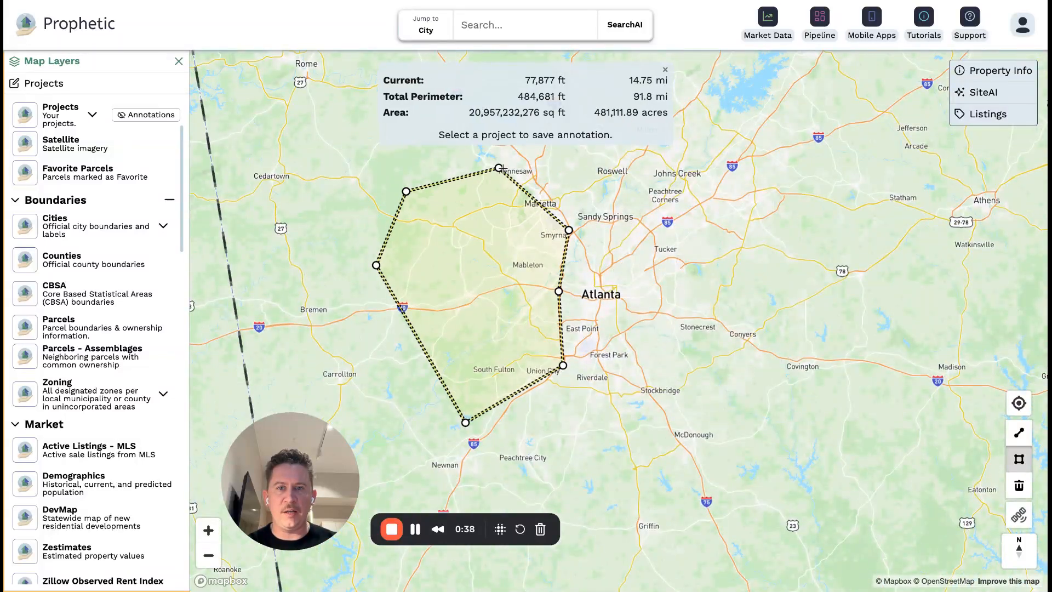
{"action": "double_click", "coordinate": [533, 181]}
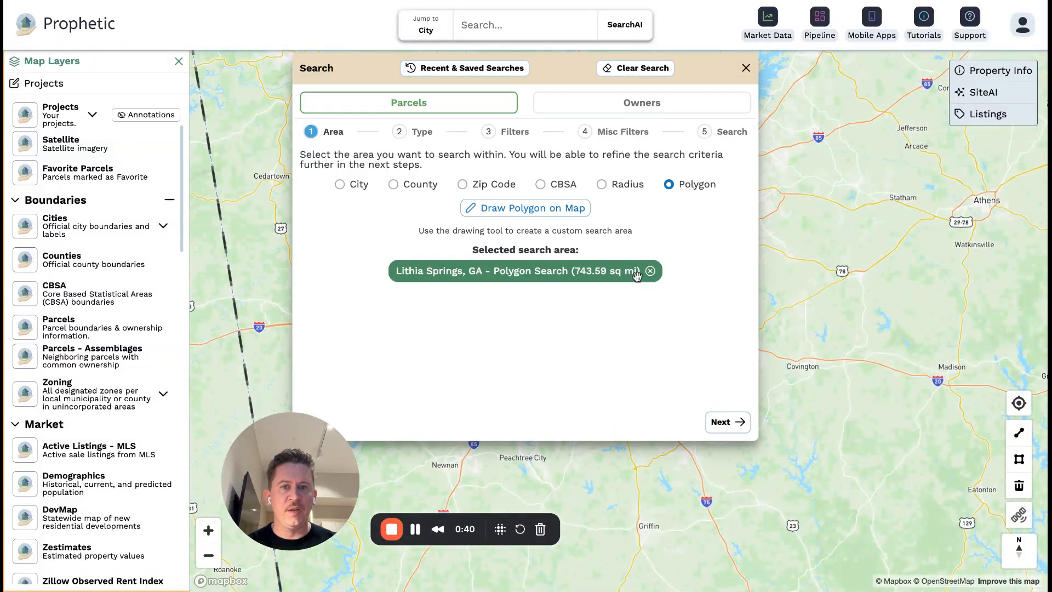
{"action": "left_click", "coordinate": [725, 421]}
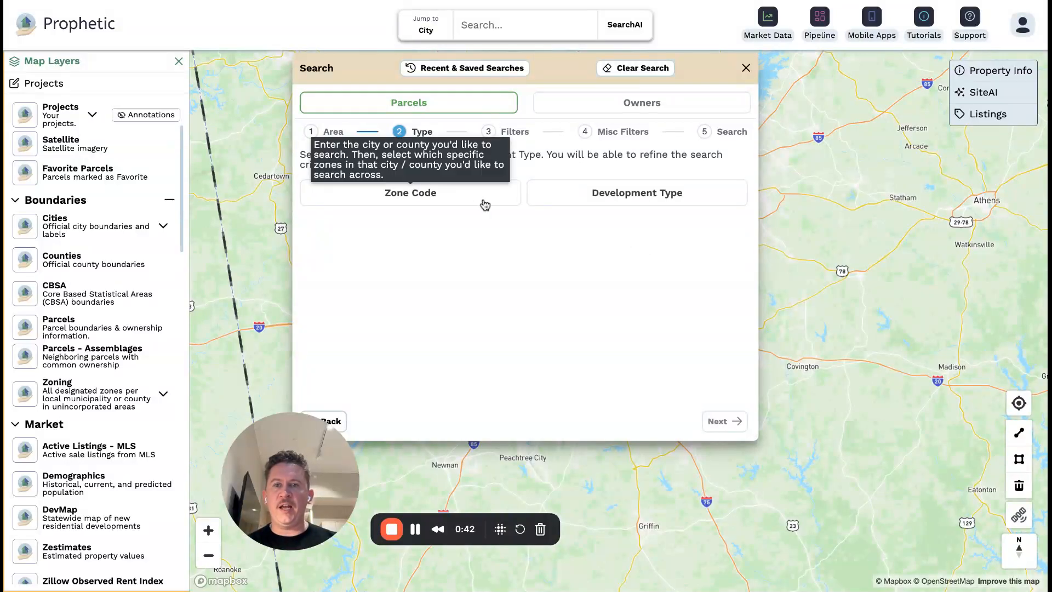
Look through the zone codes available for the search area.
{"action": "left_click", "coordinate": [458, 196]}
{"action": "left_click", "coordinate": [476, 248]}
{"action": "scroll", "coordinate": [478, 325], "scroll_direction": "down", "scroll_amount": 5}
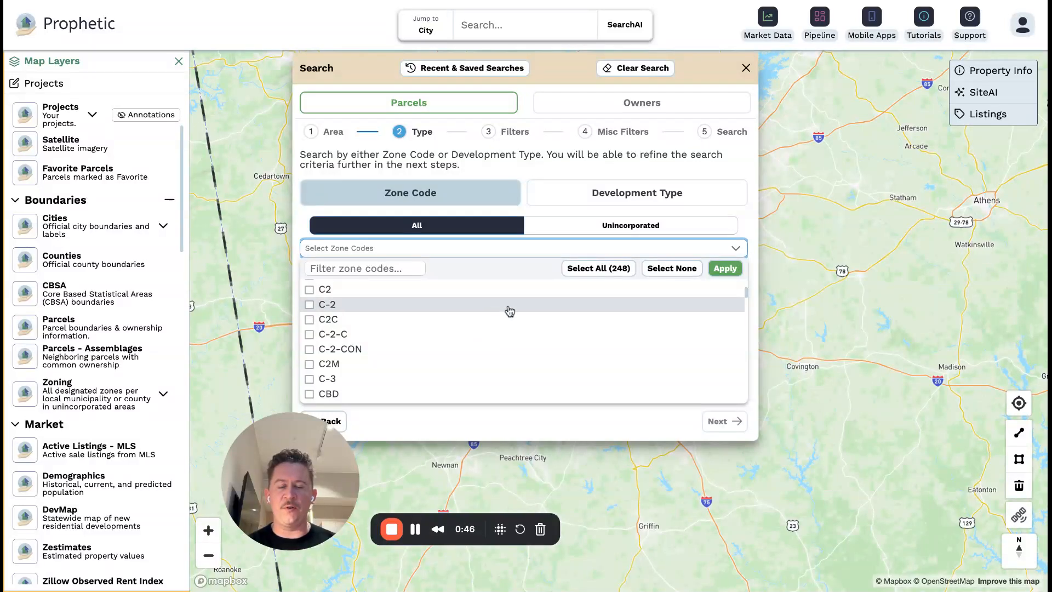
Restrict the search to the Subdivision development type with a maximum subdivisible lot size of 10,000 SF.
{"action": "left_click", "coordinate": [624, 200]}
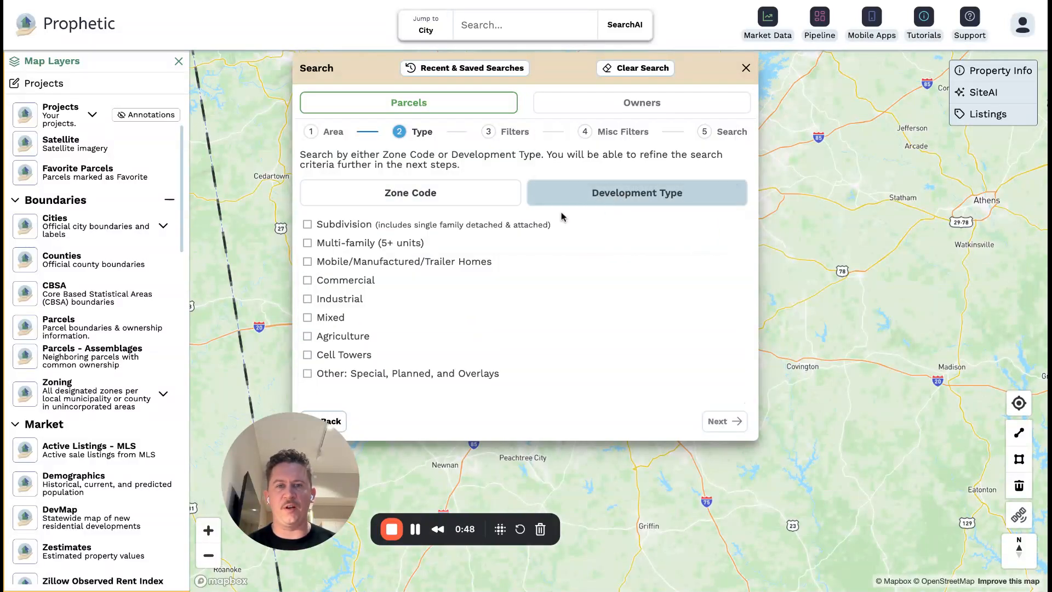
{"action": "left_click", "coordinate": [427, 232]}
{"action": "left_click", "coordinate": [394, 262]}
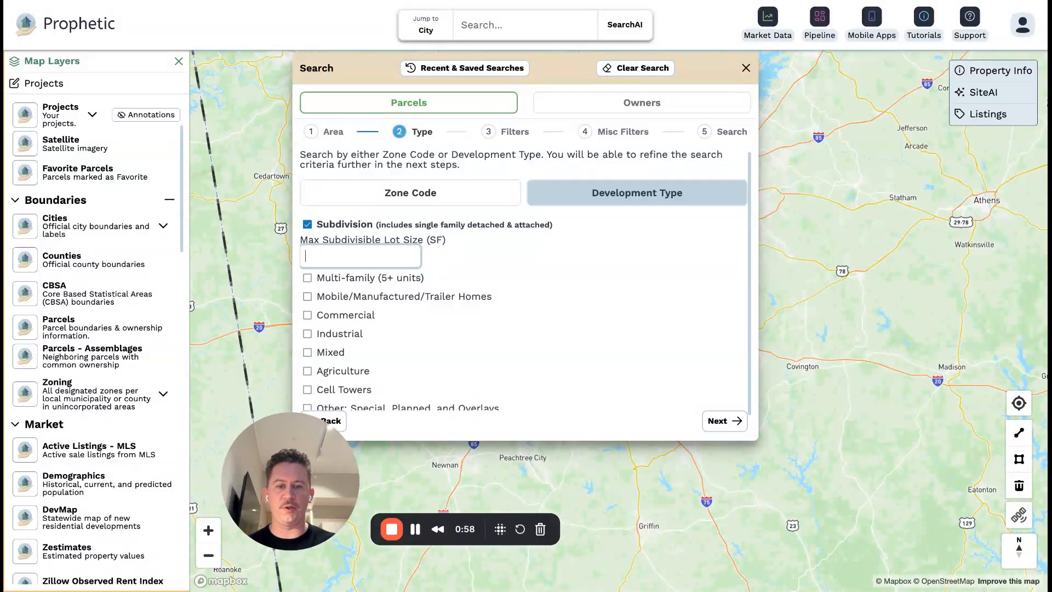
{"action": "type", "text": "10,000"}
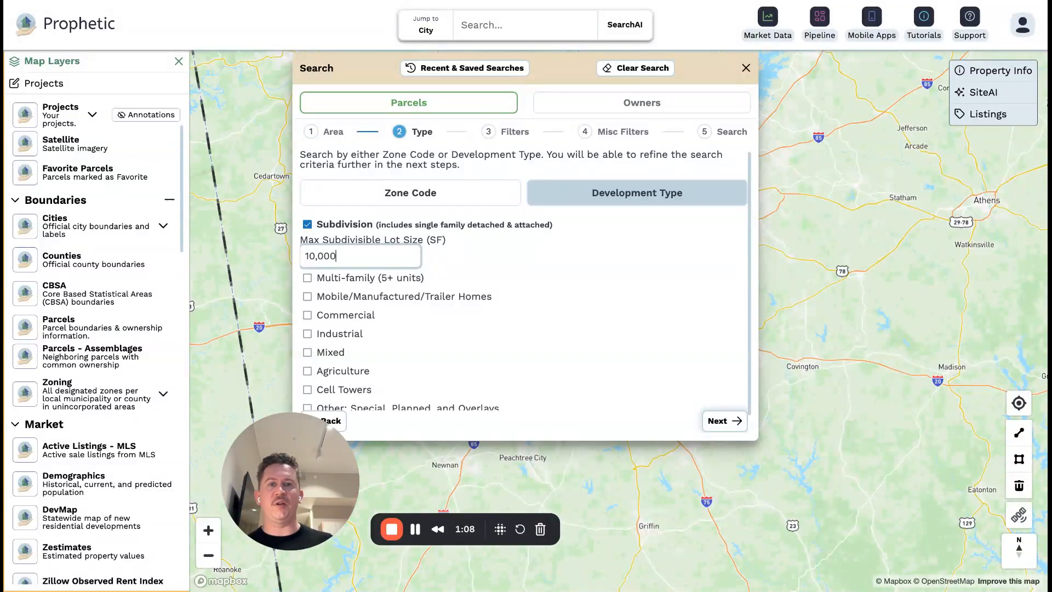
{"action": "left_click", "coordinate": [724, 420]}
Set the parcel size filter to a minimum of 50 and a maximum of 150 acres.
{"action": "left_click", "coordinate": [454, 174]}
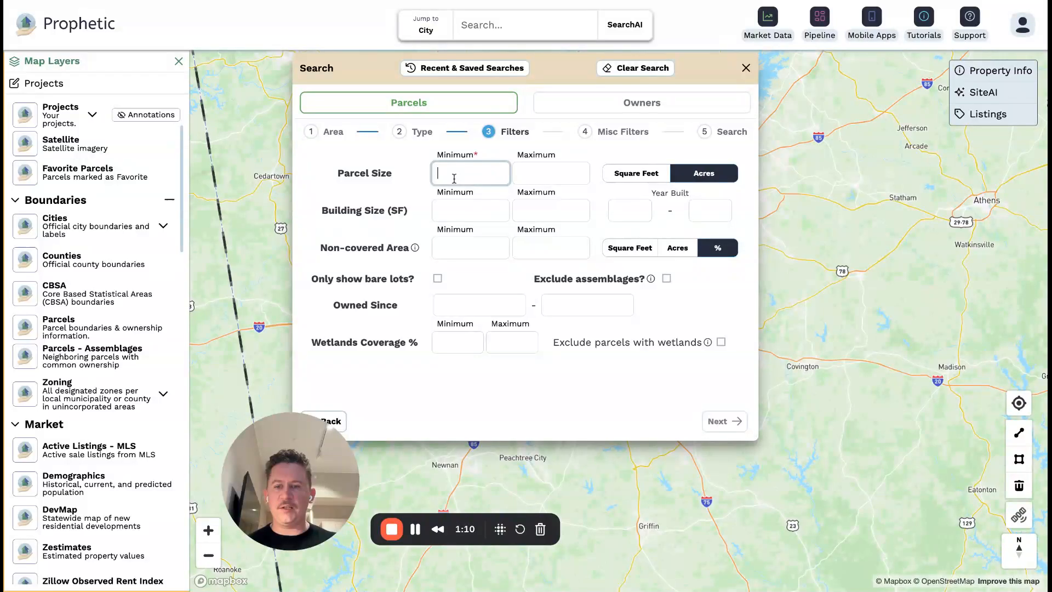
{"action": "type", "text": "50.00"}
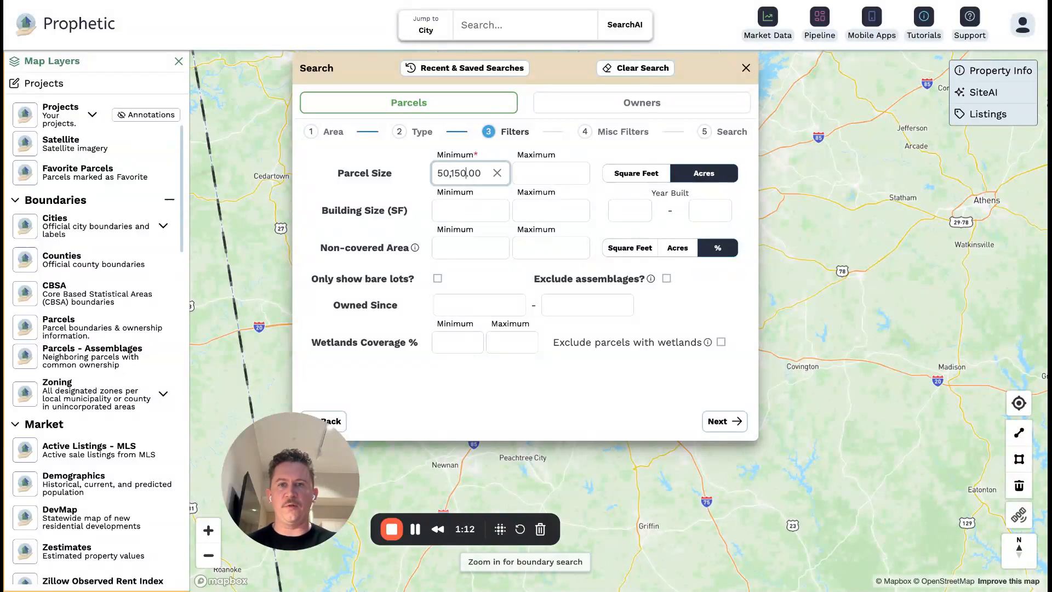
{"action": "key", "text": "Tab"}
{"action": "type", "text": "150"}
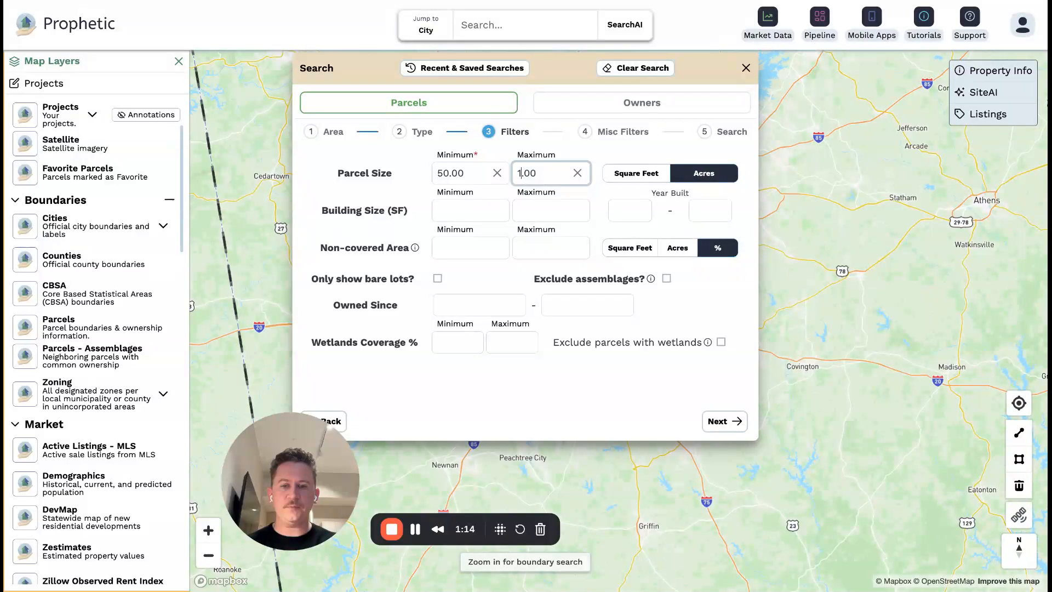
Set the minimum non-covered area to 90% and the maximum wetlands coverage to 30%, and accept the filters.
{"action": "left_click", "coordinate": [460, 248]}
{"action": "type", "text": "90"}
{"action": "left_click", "coordinate": [474, 281]}
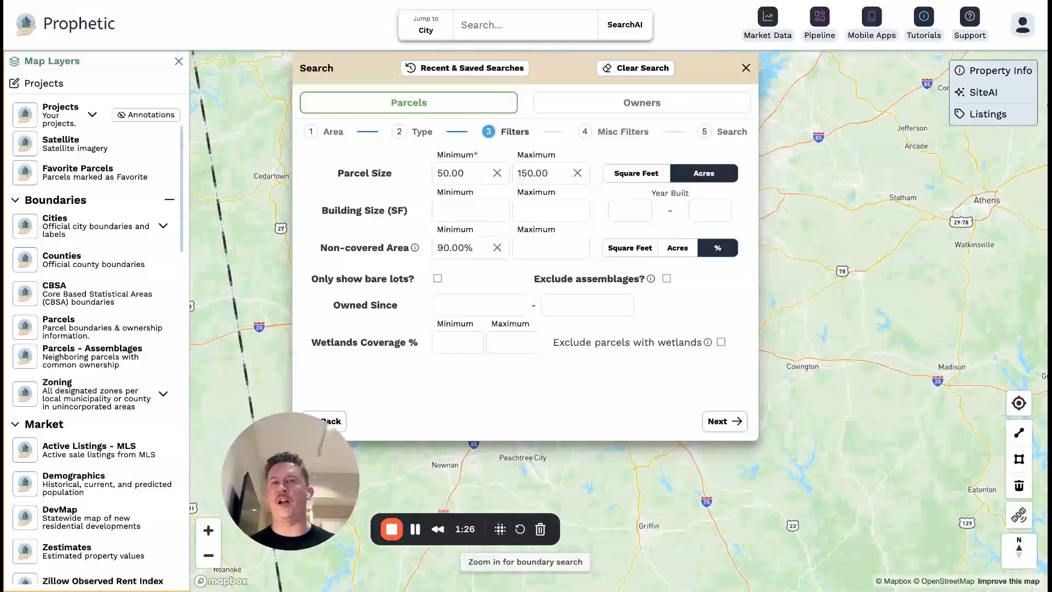
{"action": "left_click", "coordinate": [507, 350]}
{"action": "type", "text": "10"}
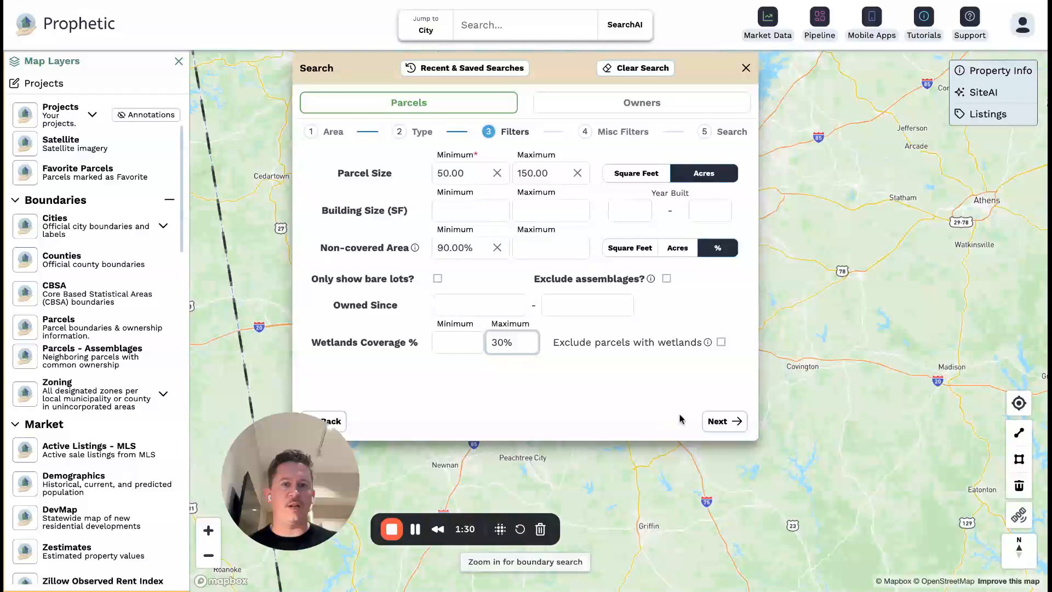
{"action": "left_click", "coordinate": [711, 419]}
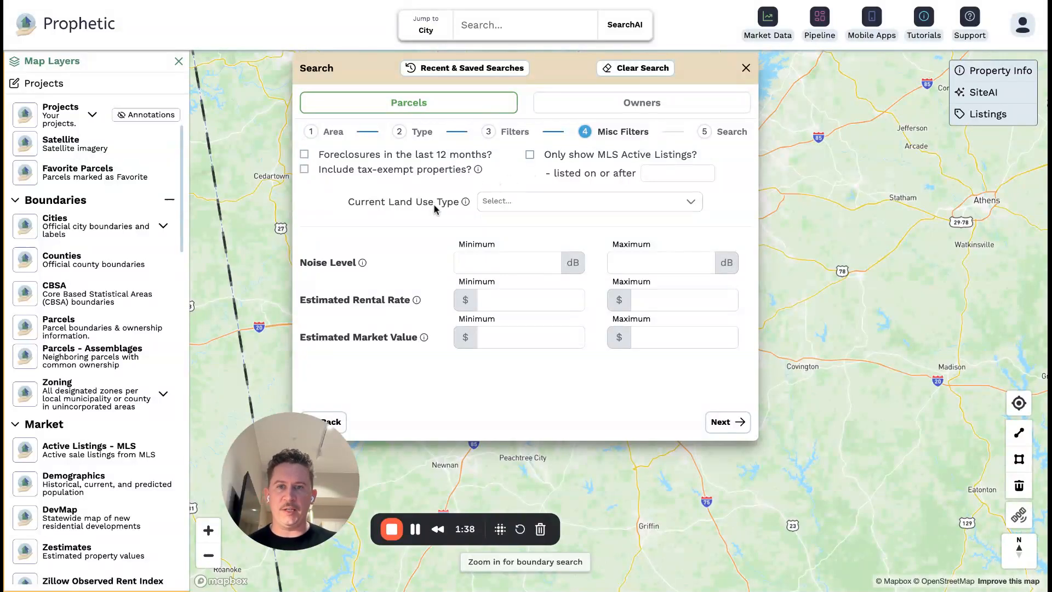
Look through the current land use types offered as a miscellaneous filter without selecting any.
{"action": "left_click", "coordinate": [494, 213]}
{"action": "scroll", "coordinate": [543, 270], "scroll_direction": "down", "scroll_amount": 2}
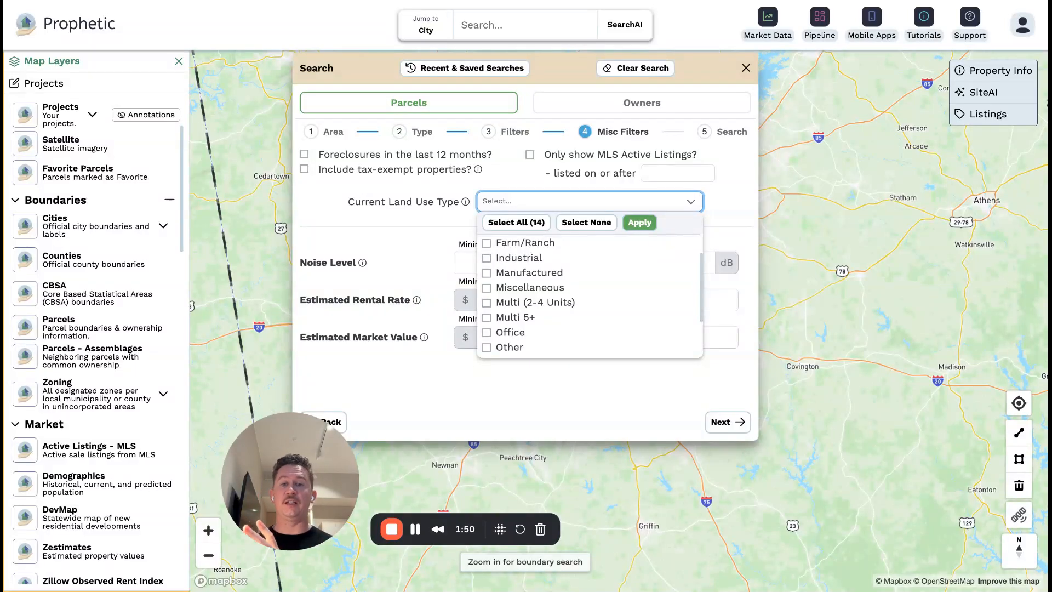
{"action": "left_click", "coordinate": [438, 220]}
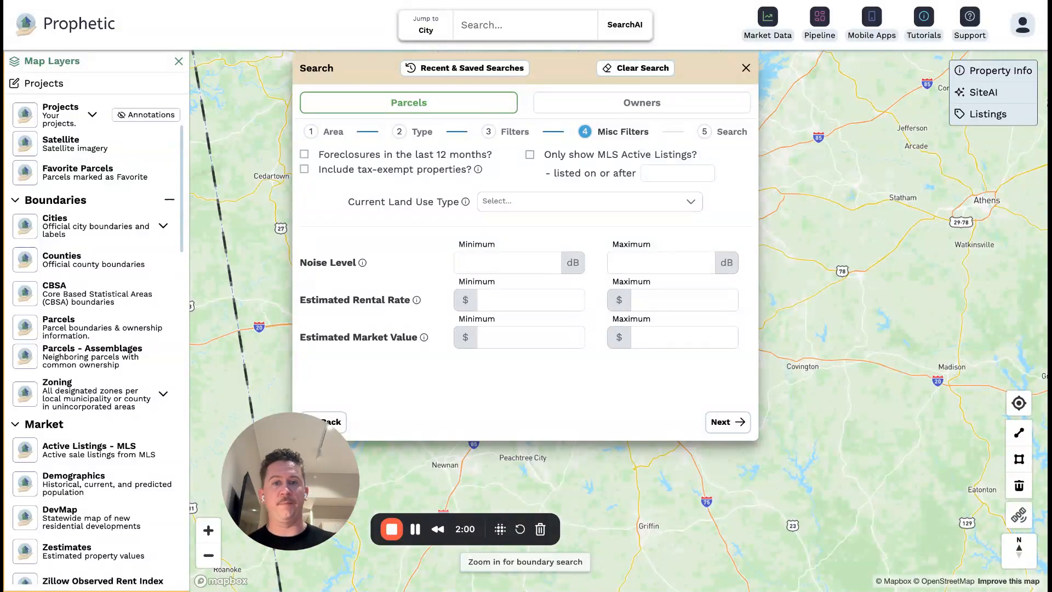
Run the parcel search without miscellaneous filters and open the results as a list.
{"action": "left_click", "coordinate": [732, 422]}
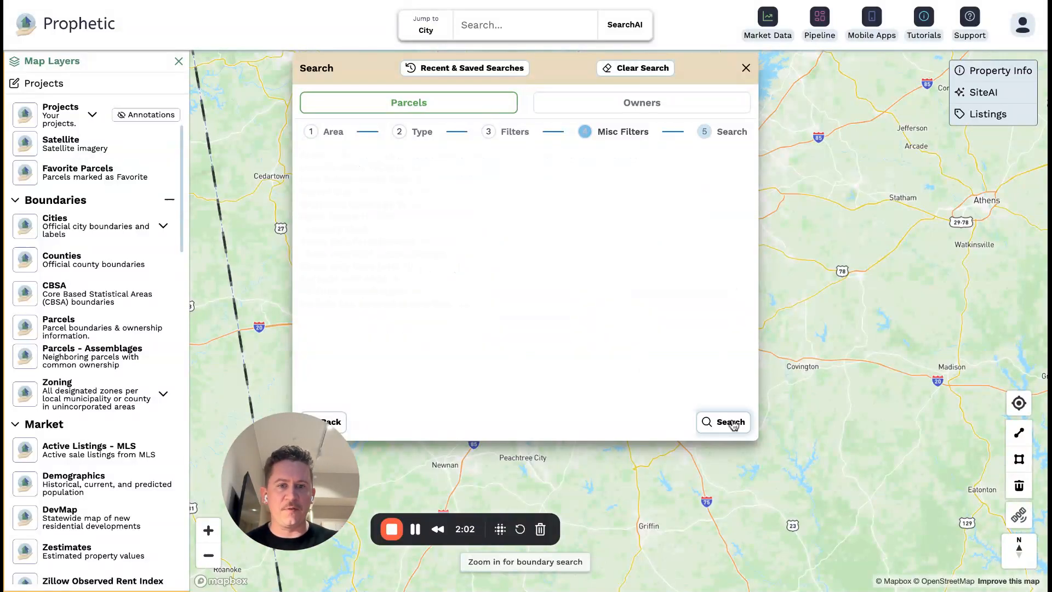
{"action": "left_click", "coordinate": [732, 422]}
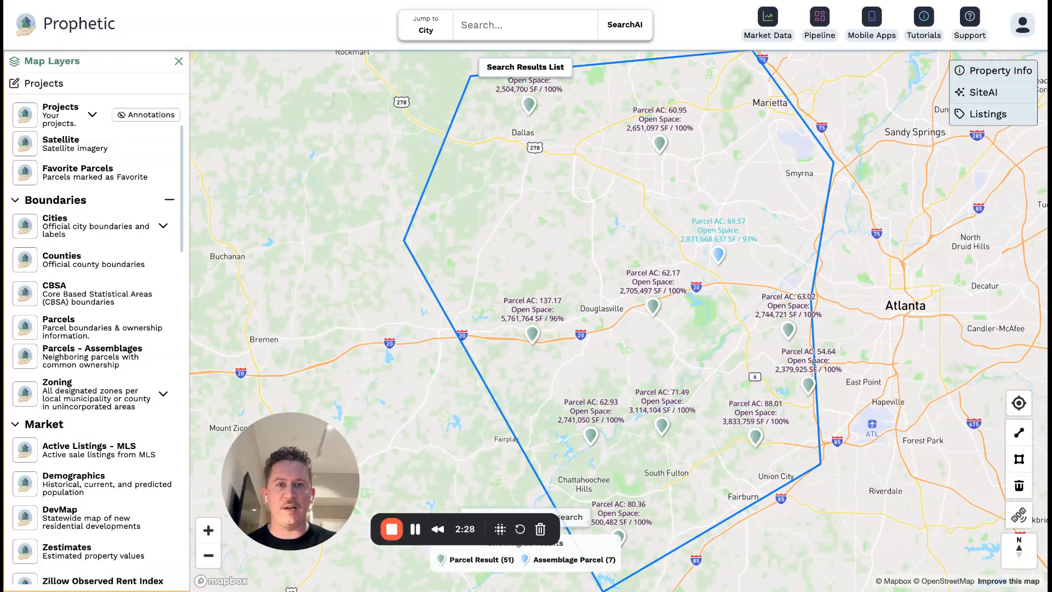
{"action": "scroll", "coordinate": [597, 254], "scroll_direction": "down", "scroll_amount": 2}
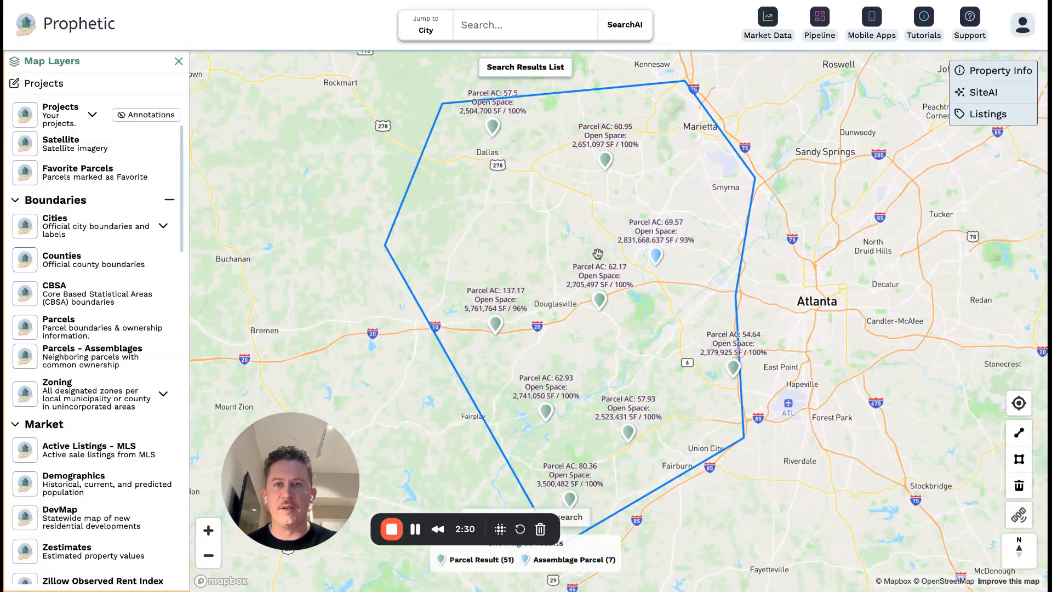
{"action": "left_click", "coordinate": [491, 69]}
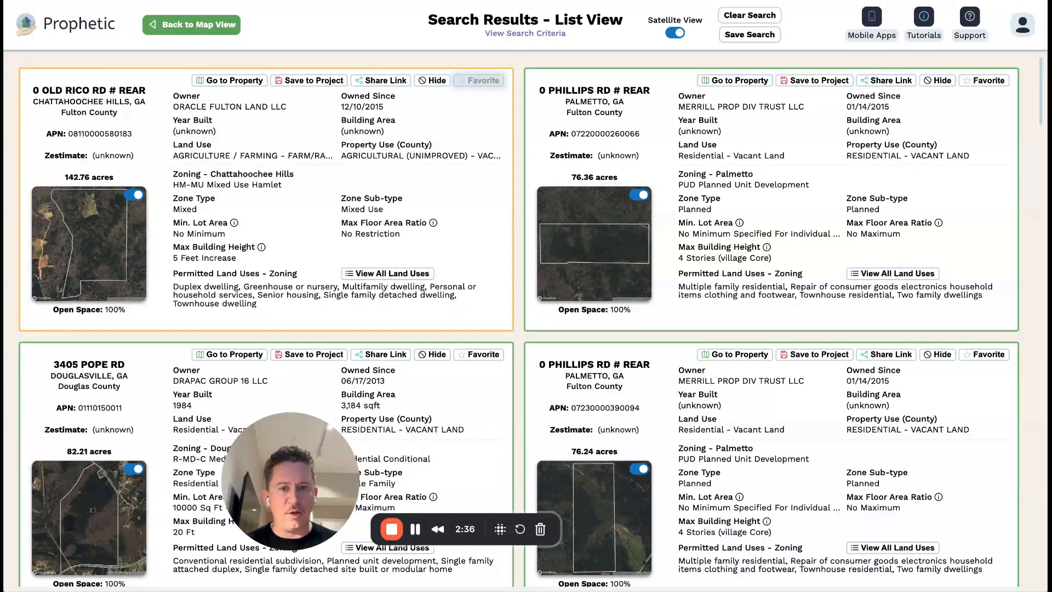
Examine the ownership and zoning of the 82.21-acre Douglasville parcel, including its minimum lot area conditions and source references.
{"action": "scroll", "coordinate": [463, 140], "scroll_direction": "down", "scroll_amount": 4}
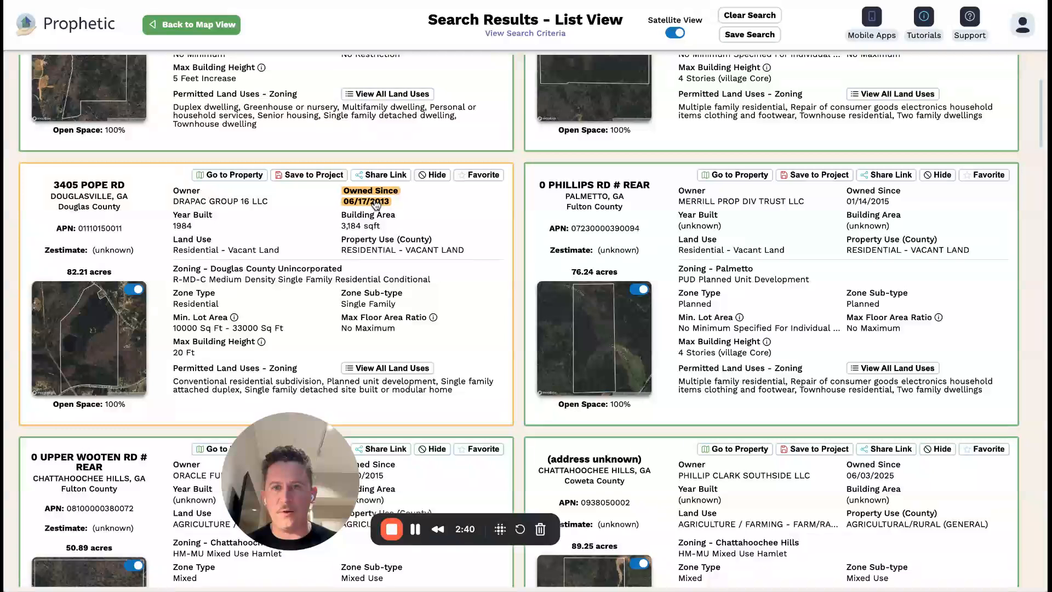
{"action": "scroll", "coordinate": [376, 204], "scroll_direction": "down", "scroll_amount": 1}
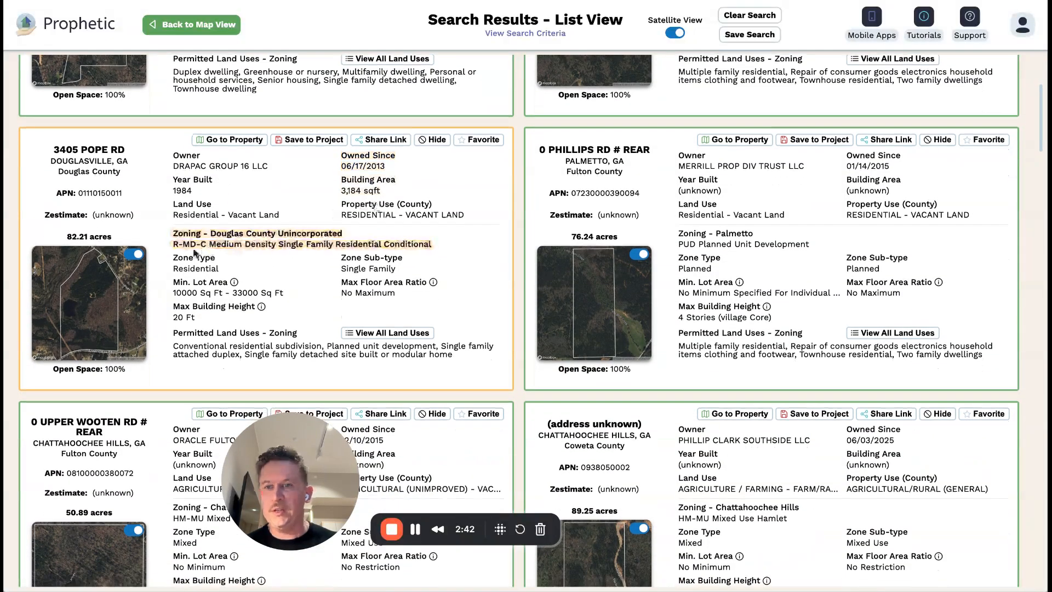
{"action": "scroll", "coordinate": [301, 253], "scroll_direction": "down", "scroll_amount": 1}
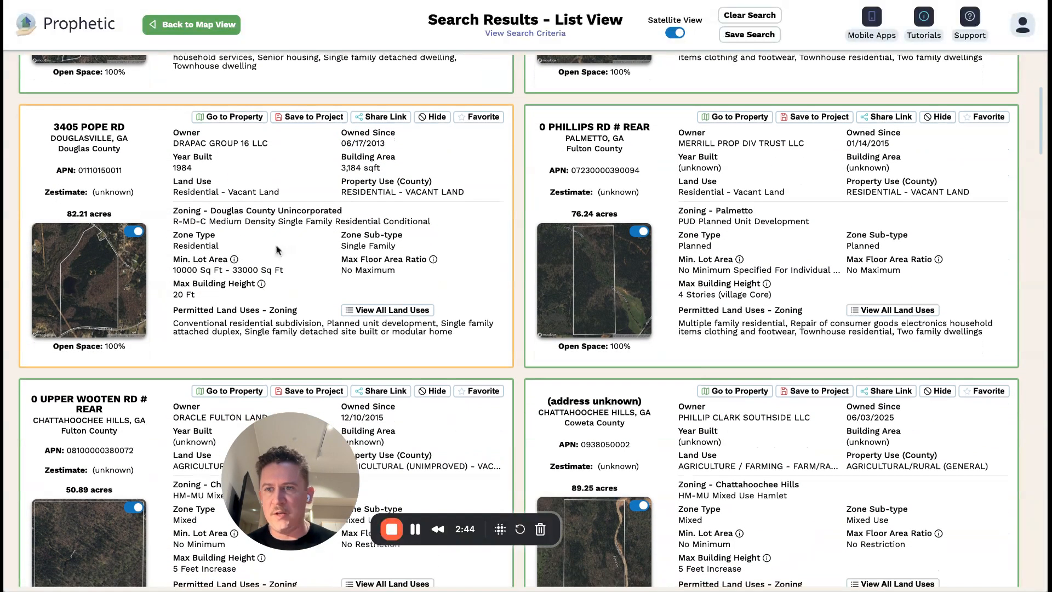
{"action": "left_click", "coordinate": [234, 259]}
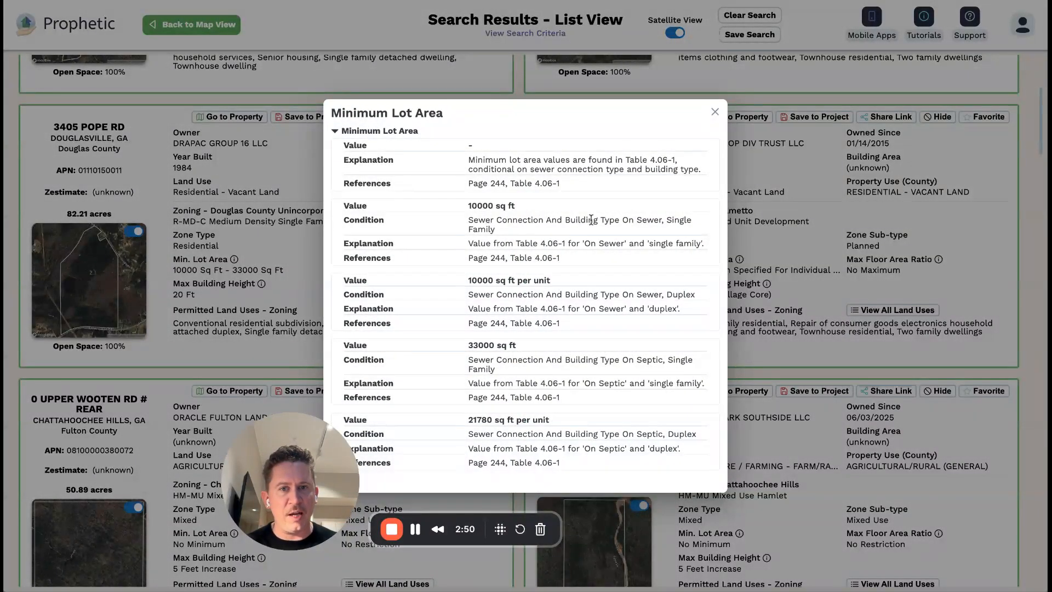
{"action": "left_click_drag", "start_coordinate": [638, 221], "coordinate": [641, 232]}
{"action": "left_click_drag", "start_coordinate": [477, 257], "coordinate": [559, 258]}
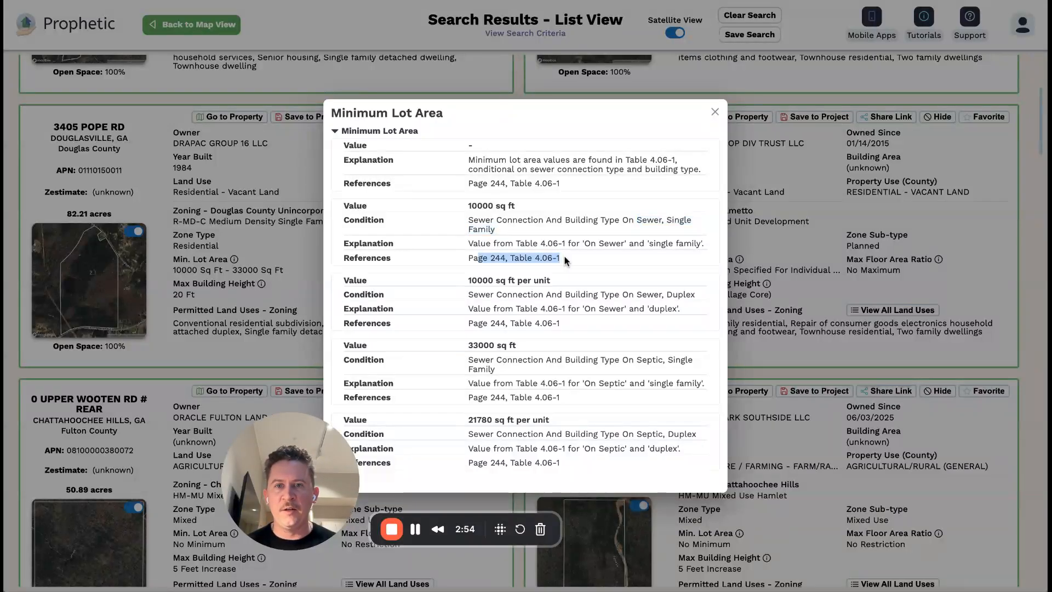
{"action": "left_click", "coordinate": [715, 112]}
Review the other listed parcels and examine the minimum lot area conditions and septic exception of the 105.9-acre Chattahoochee Hills parcel.
{"action": "scroll", "coordinate": [573, 184], "scroll_direction": "down", "scroll_amount": 5}
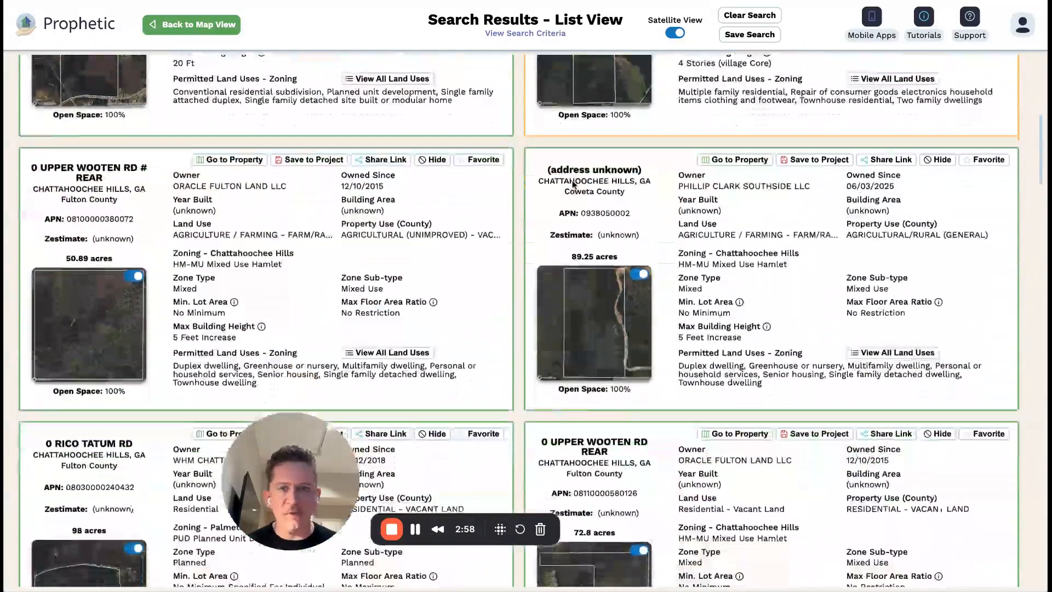
{"action": "scroll", "coordinate": [501, 245], "scroll_direction": "down", "scroll_amount": 5}
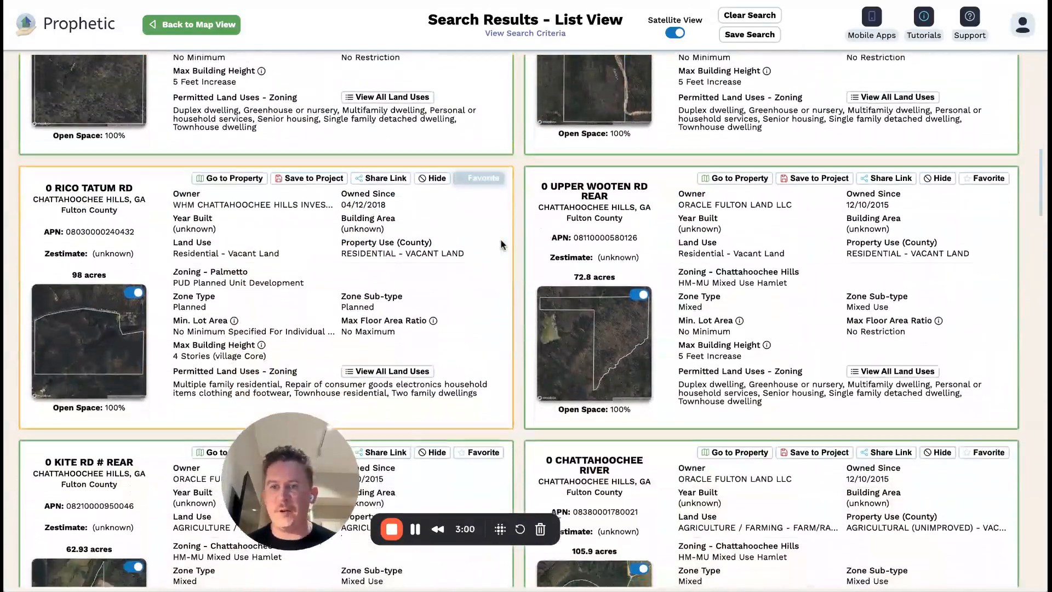
{"action": "scroll", "coordinate": [482, 241], "scroll_direction": "down", "scroll_amount": 4}
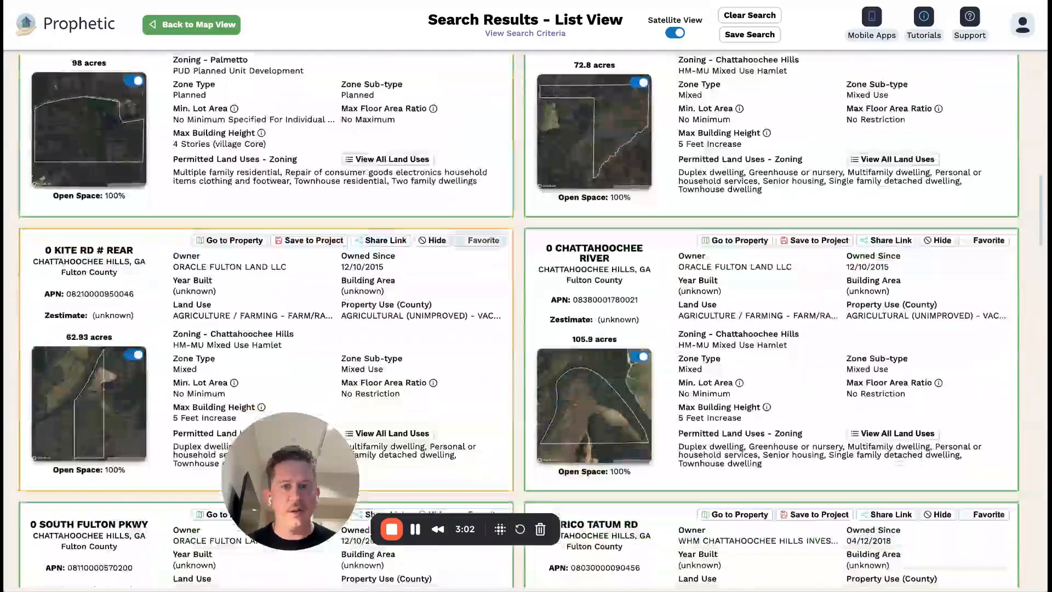
{"action": "scroll", "coordinate": [740, 296], "scroll_direction": "down", "scroll_amount": 2}
{"action": "left_click", "coordinate": [739, 293]}
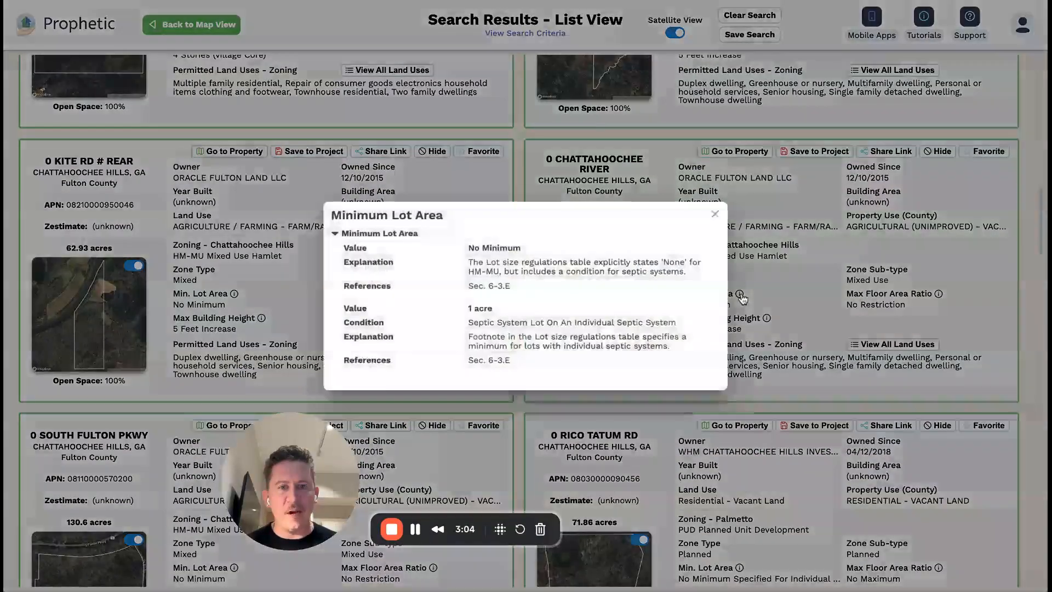
{"action": "left_click_drag", "start_coordinate": [515, 262], "coordinate": [701, 272]}
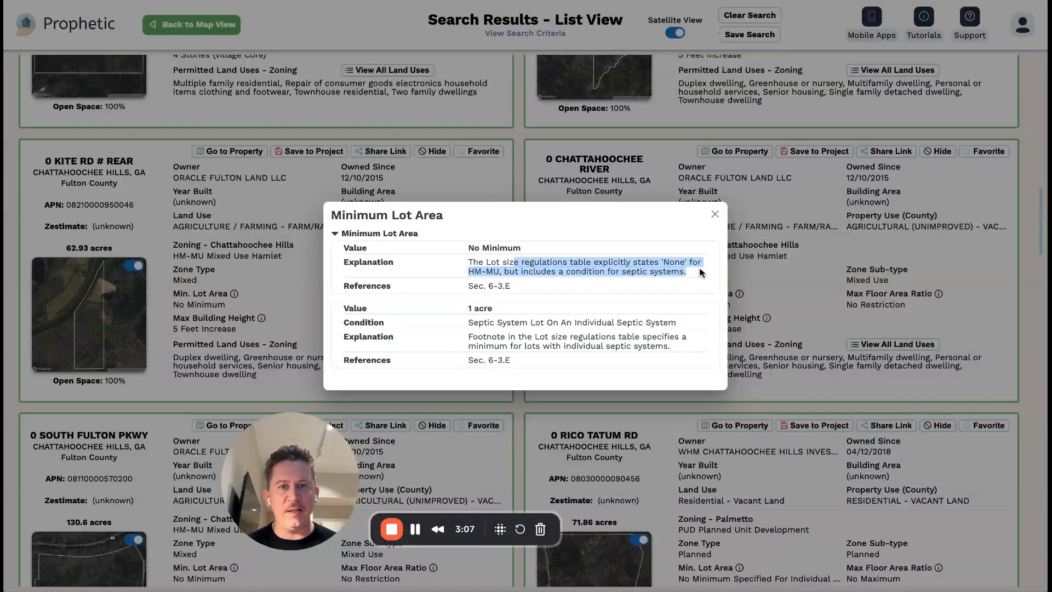
{"action": "left_click", "coordinate": [626, 273]}
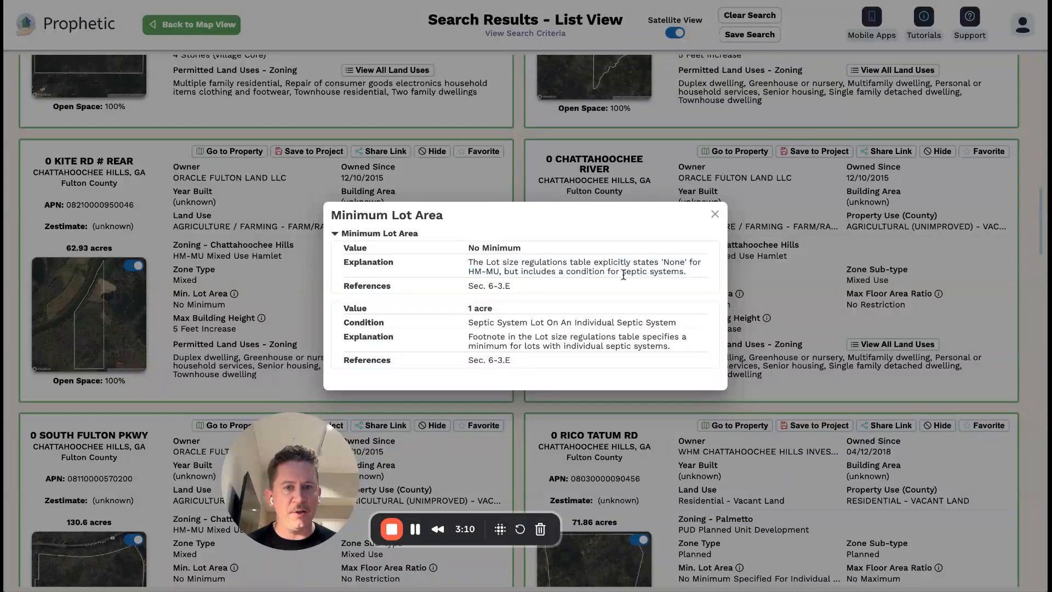
{"action": "left_click_drag", "start_coordinate": [468, 308], "coordinate": [503, 310]}
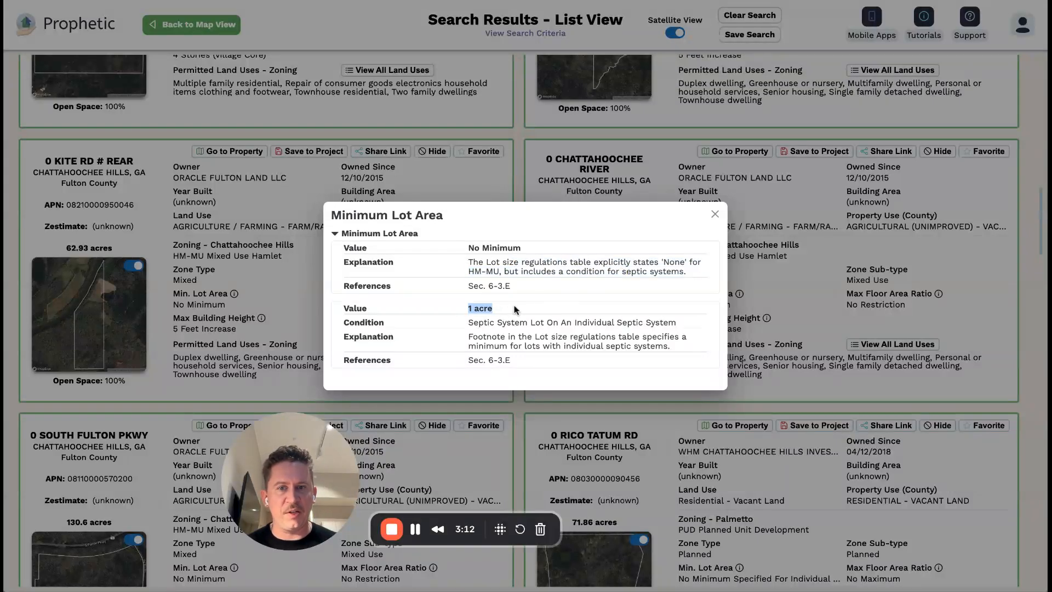
{"action": "left_click", "coordinate": [717, 215]}
Return to the 82.21-acre Douglasville parcel in the results and open its property information on the map.
{"action": "scroll", "coordinate": [515, 219], "scroll_direction": "down", "scroll_amount": 13}
{"action": "scroll", "coordinate": [515, 219], "scroll_direction": "up", "scroll_amount": 2}
{"action": "scroll", "coordinate": [480, 217], "scroll_direction": "down", "scroll_amount": 3}
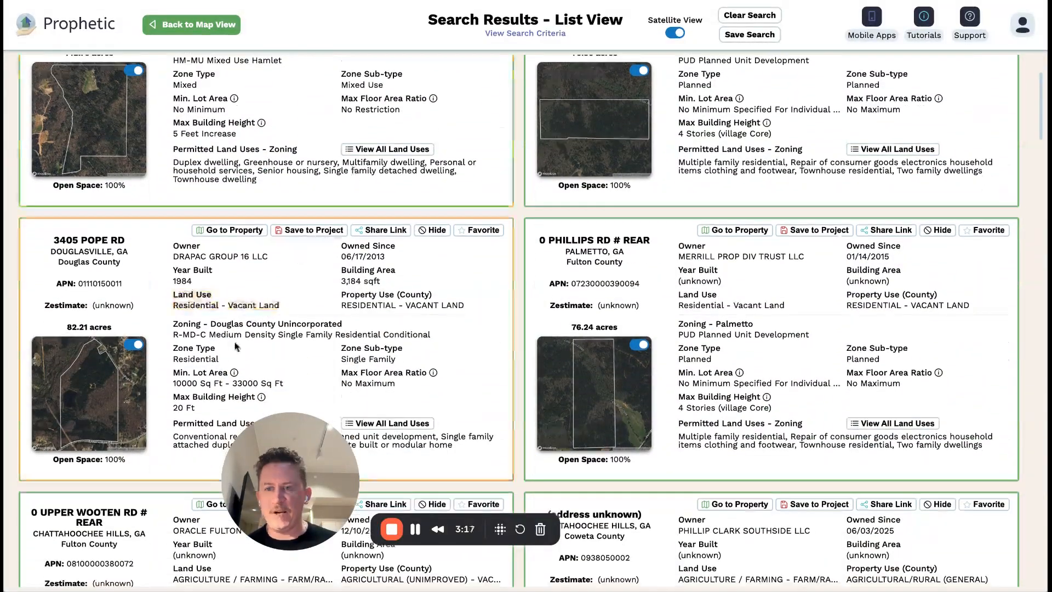
{"action": "left_click", "coordinate": [224, 233]}
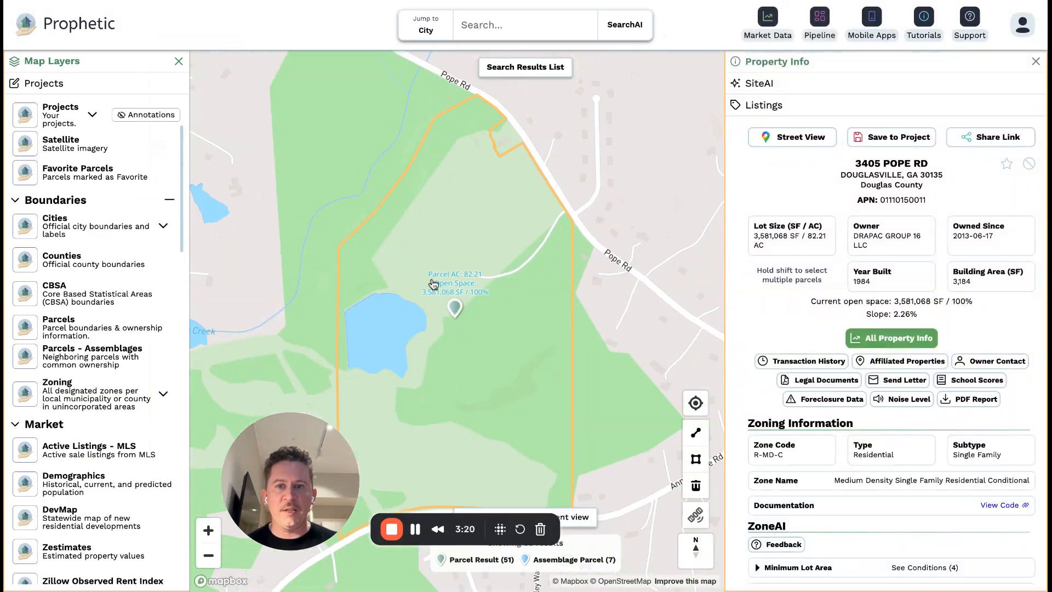
Examine the parcel's maximum density conditions for sewer and septic connections in the ZoneAI data, and collapse them again.
{"action": "scroll", "coordinate": [917, 356], "scroll_direction": "down", "scroll_amount": 5}
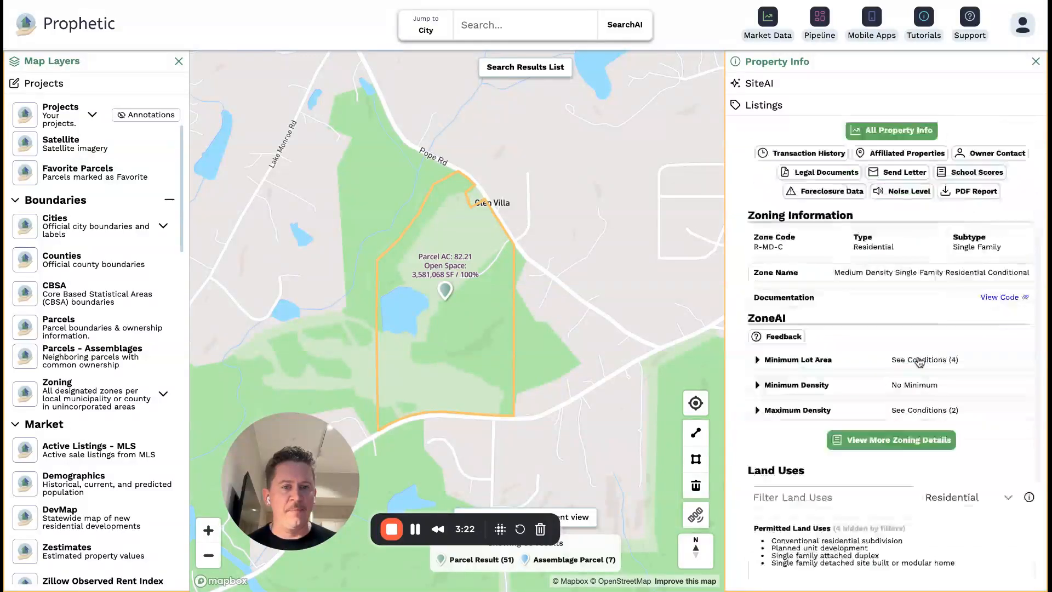
{"action": "left_click", "coordinate": [889, 276]}
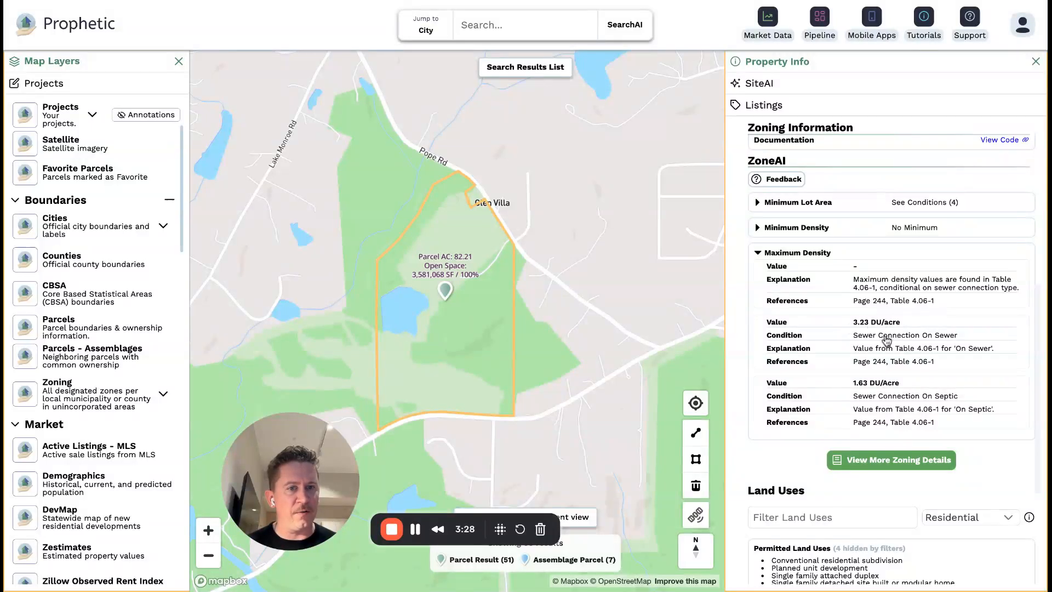
{"action": "left_click_drag", "start_coordinate": [883, 336], "coordinate": [958, 336]}
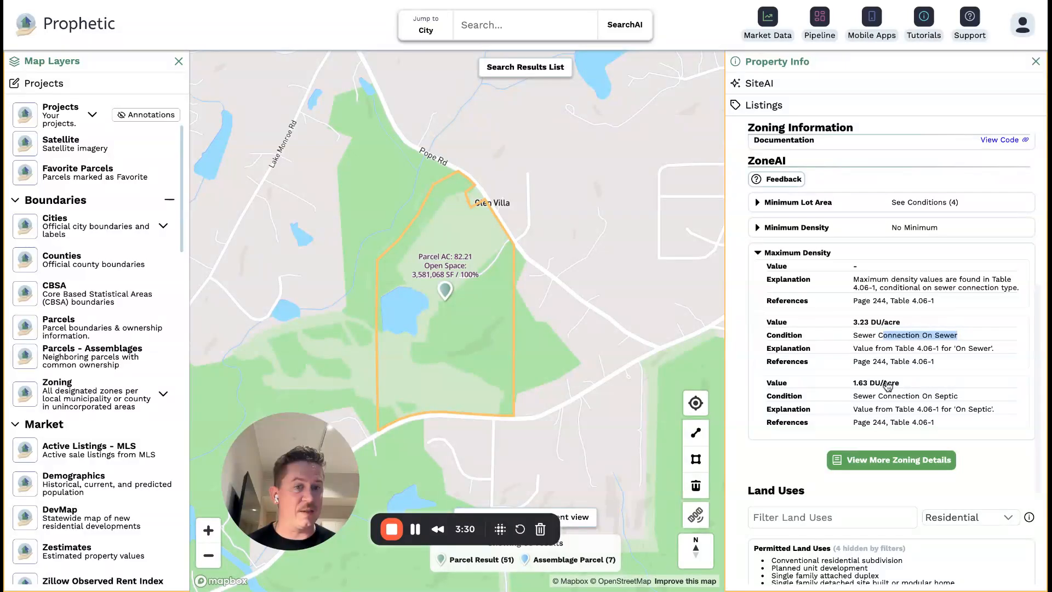
{"action": "left_click", "coordinate": [897, 400]}
{"action": "left_click", "coordinate": [968, 449]}
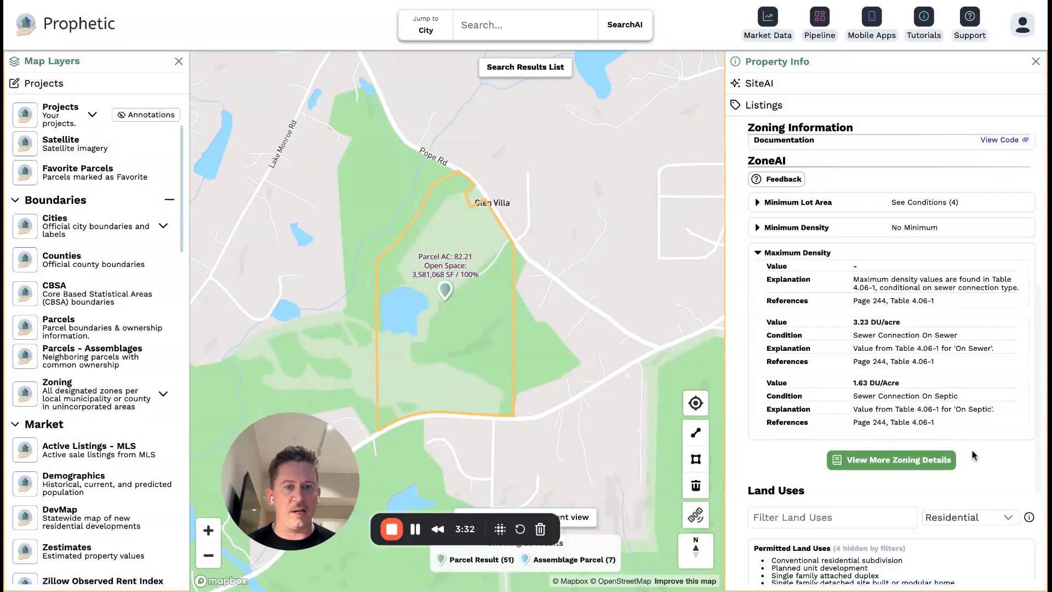
{"action": "left_click", "coordinate": [856, 257]}
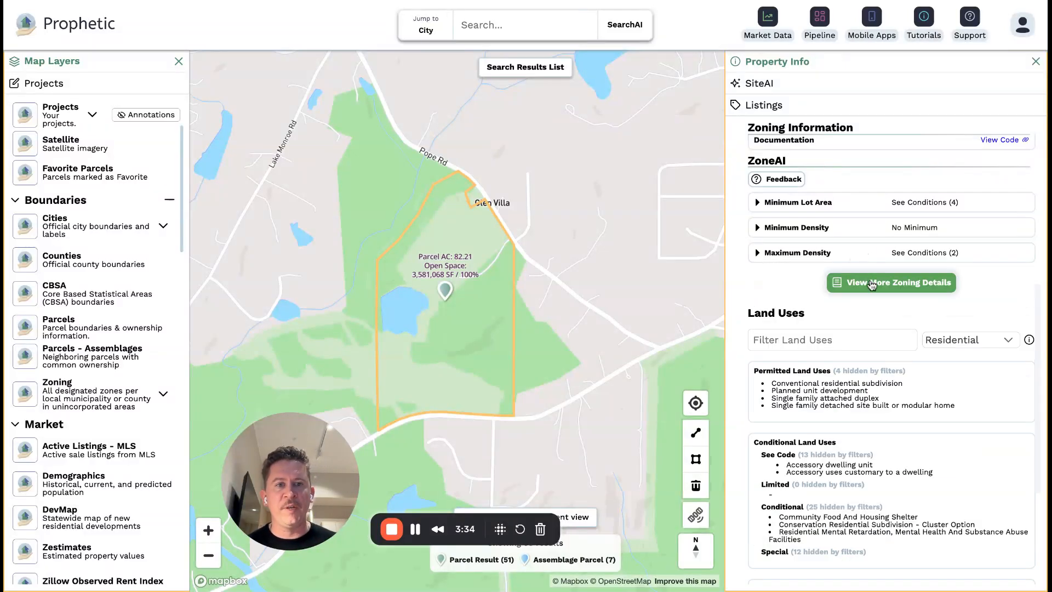
Open the parcel's full zoning details, check the maximum coverage explanation and its reference, and return to the map view.
{"action": "left_click", "coordinate": [871, 283]}
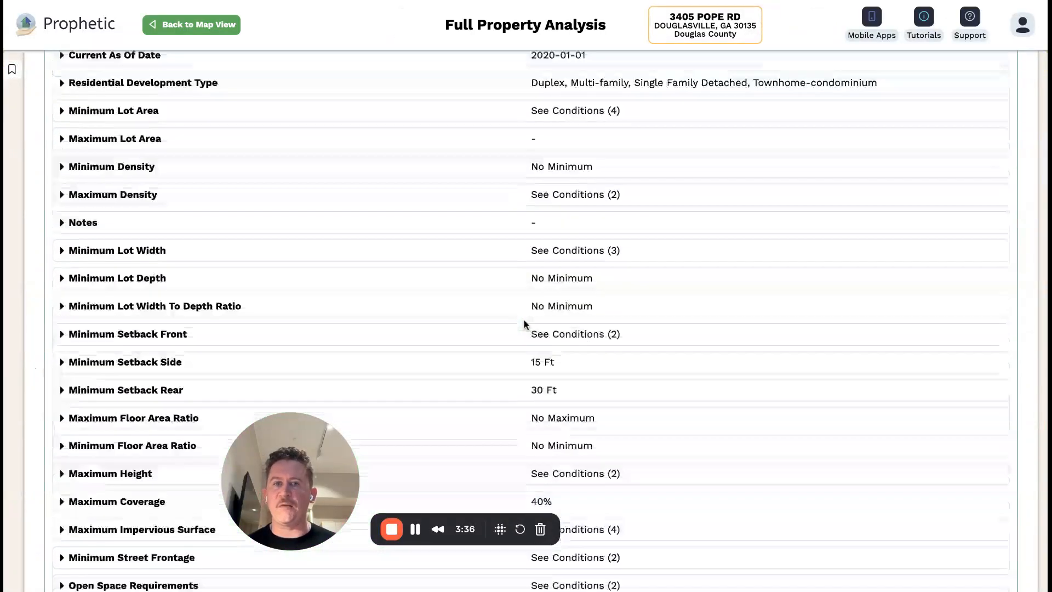
{"action": "scroll", "coordinate": [524, 324], "scroll_direction": "down", "scroll_amount": 6}
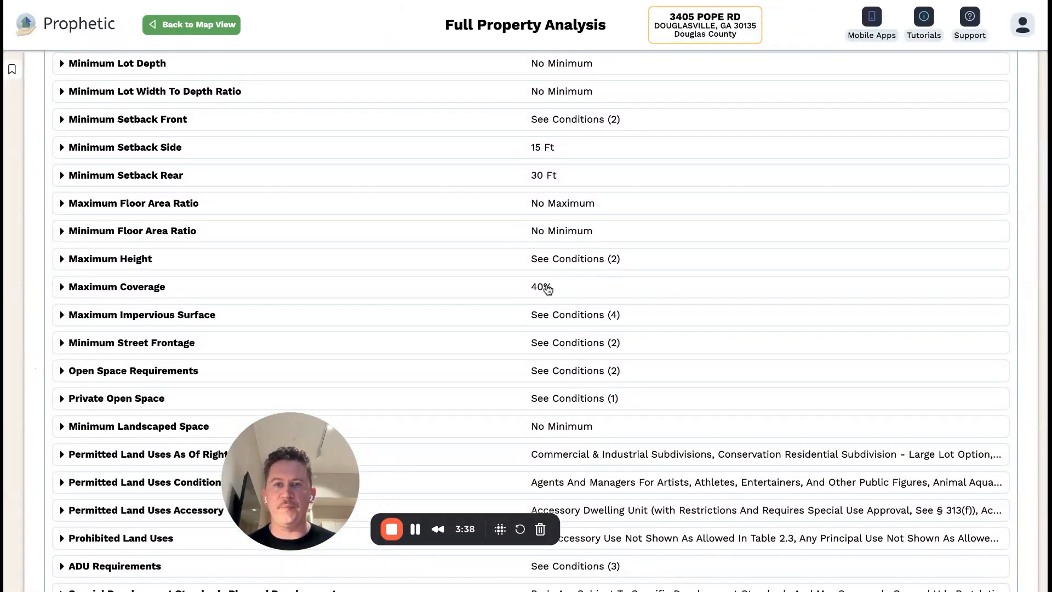
{"action": "left_click", "coordinate": [548, 290]}
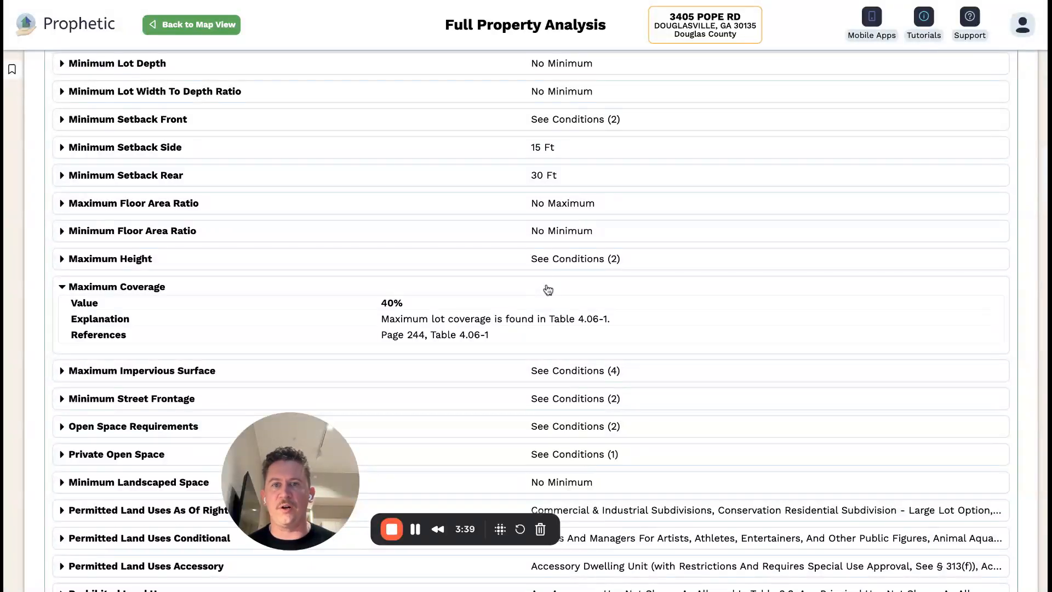
{"action": "left_click", "coordinate": [206, 30]}
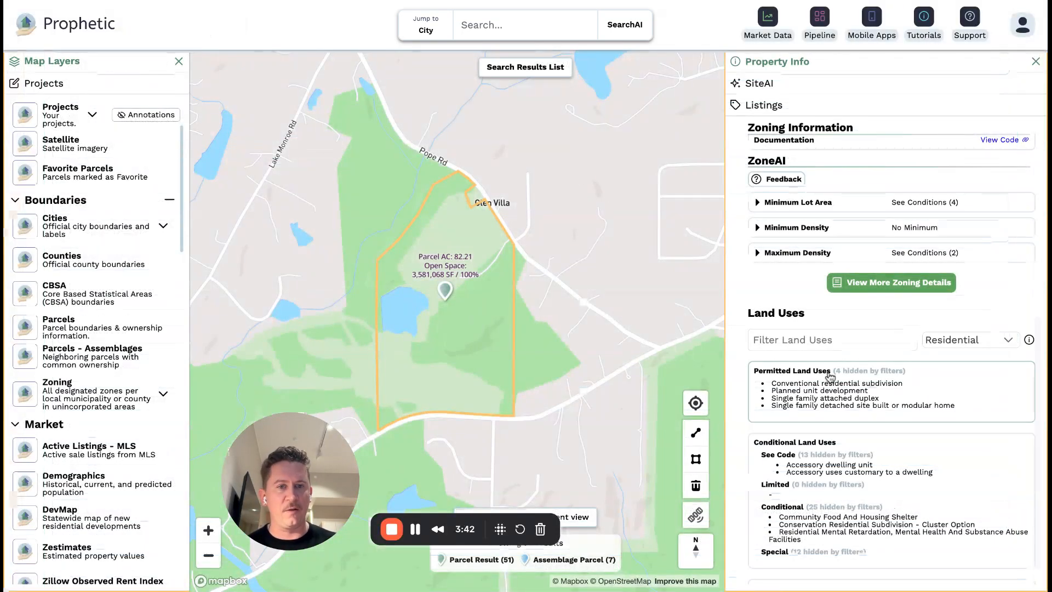
Compare the parcel's land uses under the All and Residential filters, and copy the permitted residential land uses.
{"action": "scroll", "coordinate": [877, 364], "scroll_direction": "down", "scroll_amount": 1}
{"action": "left_click", "coordinate": [986, 311]}
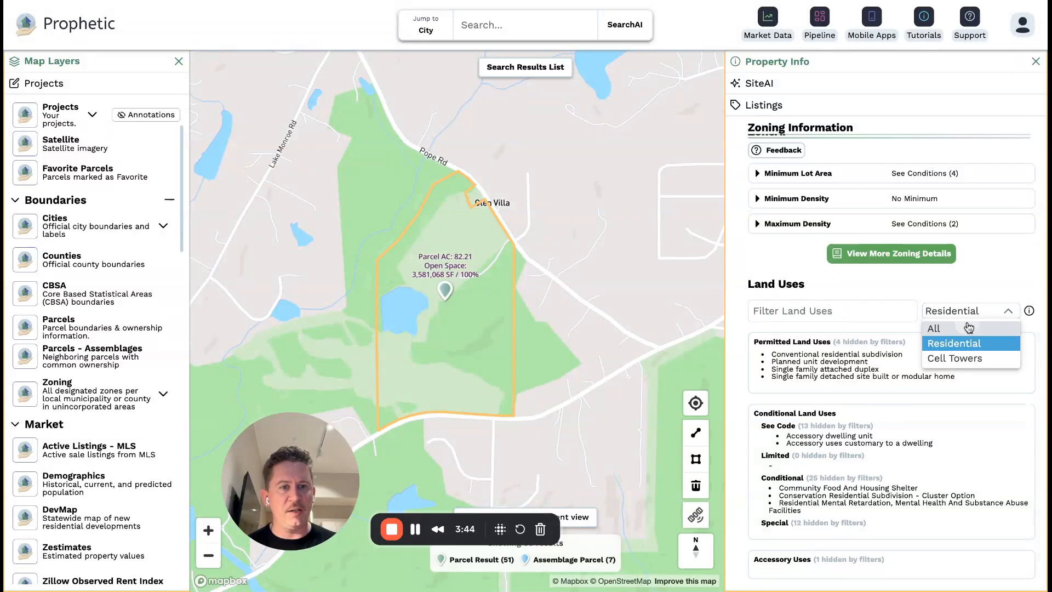
{"action": "left_click", "coordinate": [993, 327]}
{"action": "scroll", "coordinate": [957, 363], "scroll_direction": "down", "scroll_amount": 2}
{"action": "left_click", "coordinate": [969, 250]}
{"action": "left_click", "coordinate": [956, 284]}
{"action": "scroll", "coordinate": [925, 312], "scroll_direction": "down", "scroll_amount": 1}
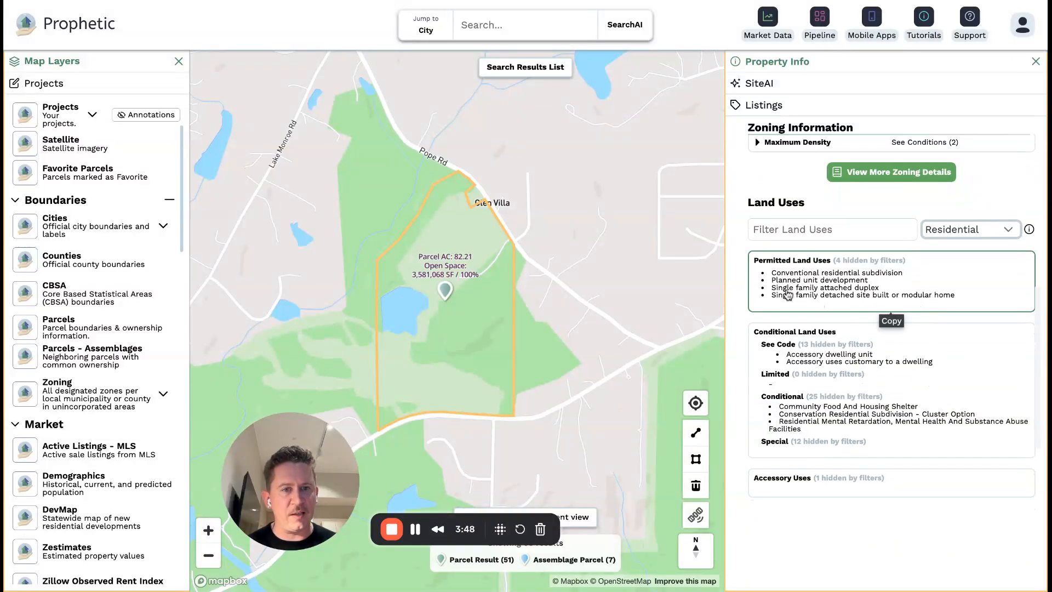
{"action": "left_click_drag", "start_coordinate": [778, 295], "coordinate": [979, 298]}
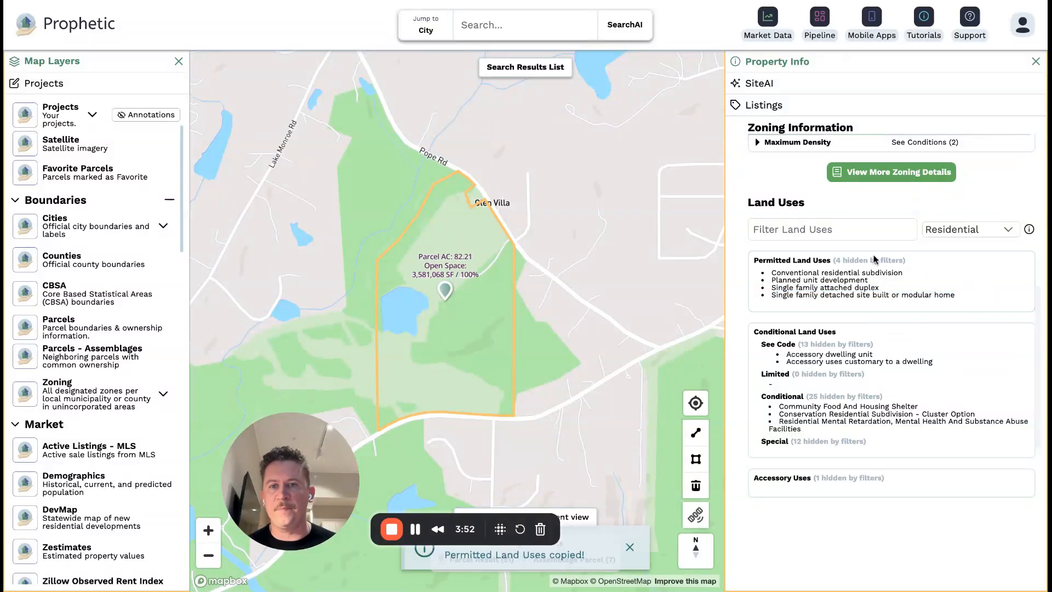
Look closer at the parcel on the map and try the wetlands and FEMA Flood layers over it.
{"action": "left_click_drag", "start_coordinate": [401, 308], "coordinate": [401, 265]}
{"action": "scroll", "coordinate": [402, 266], "scroll_direction": "up", "scroll_amount": 4}
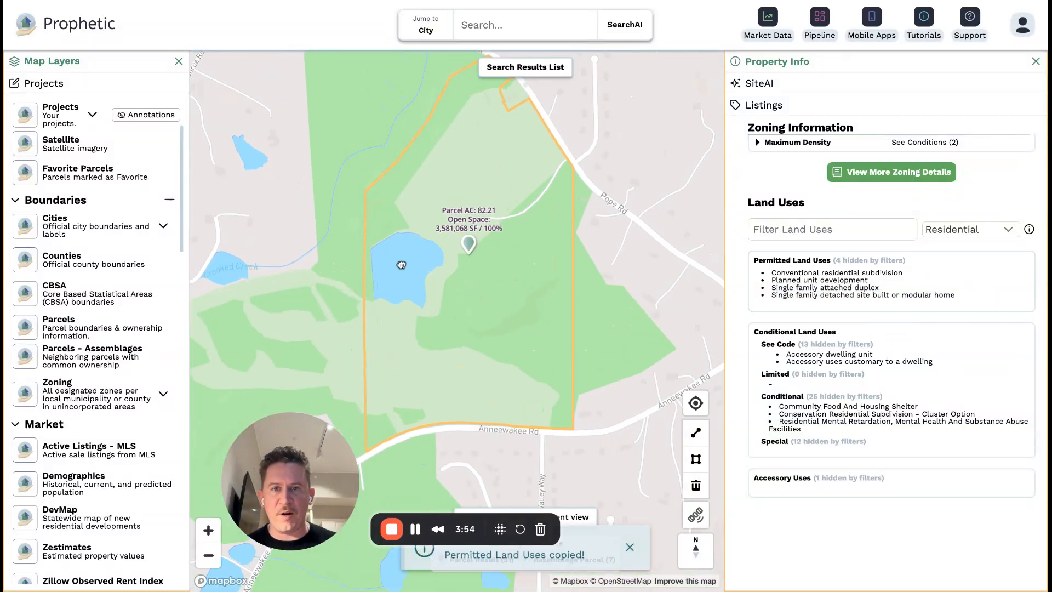
{"action": "scroll", "coordinate": [131, 350], "scroll_direction": "down", "scroll_amount": 10}
{"action": "left_click", "coordinate": [119, 417]}
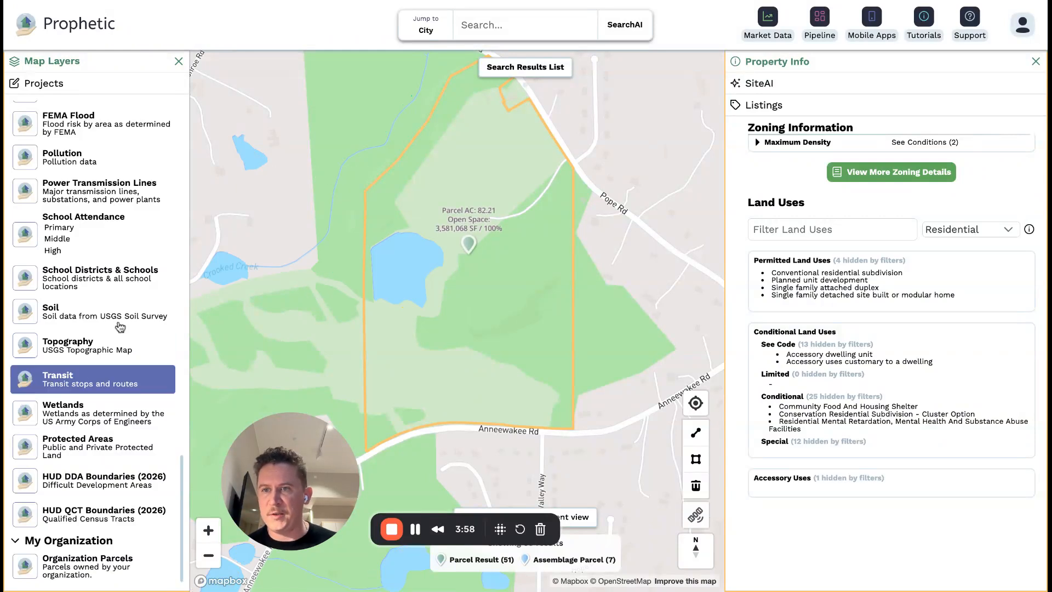
{"action": "left_click", "coordinate": [125, 130]}
{"action": "left_click", "coordinate": [125, 130]}
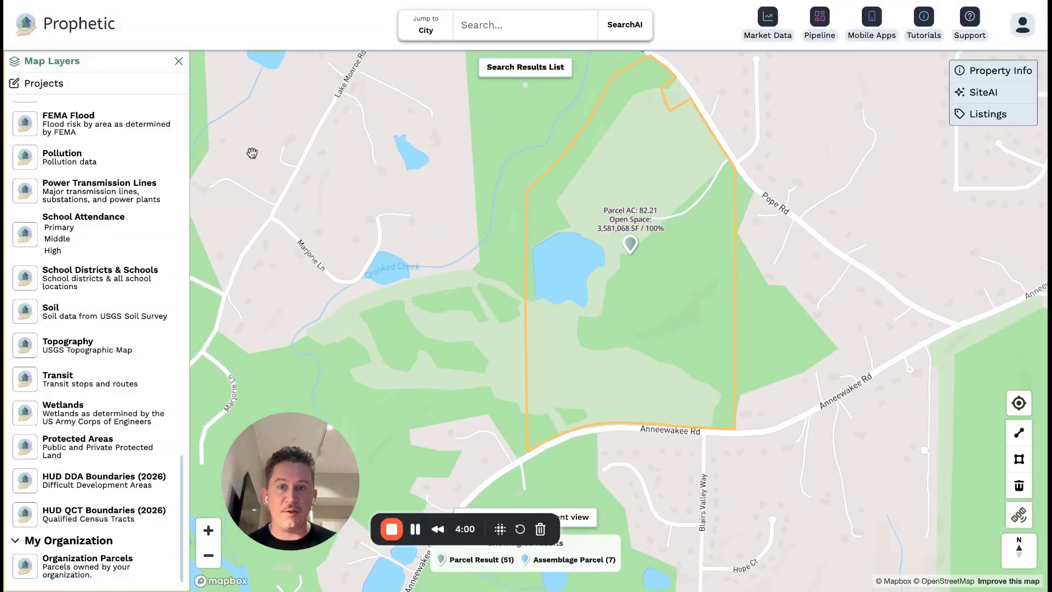